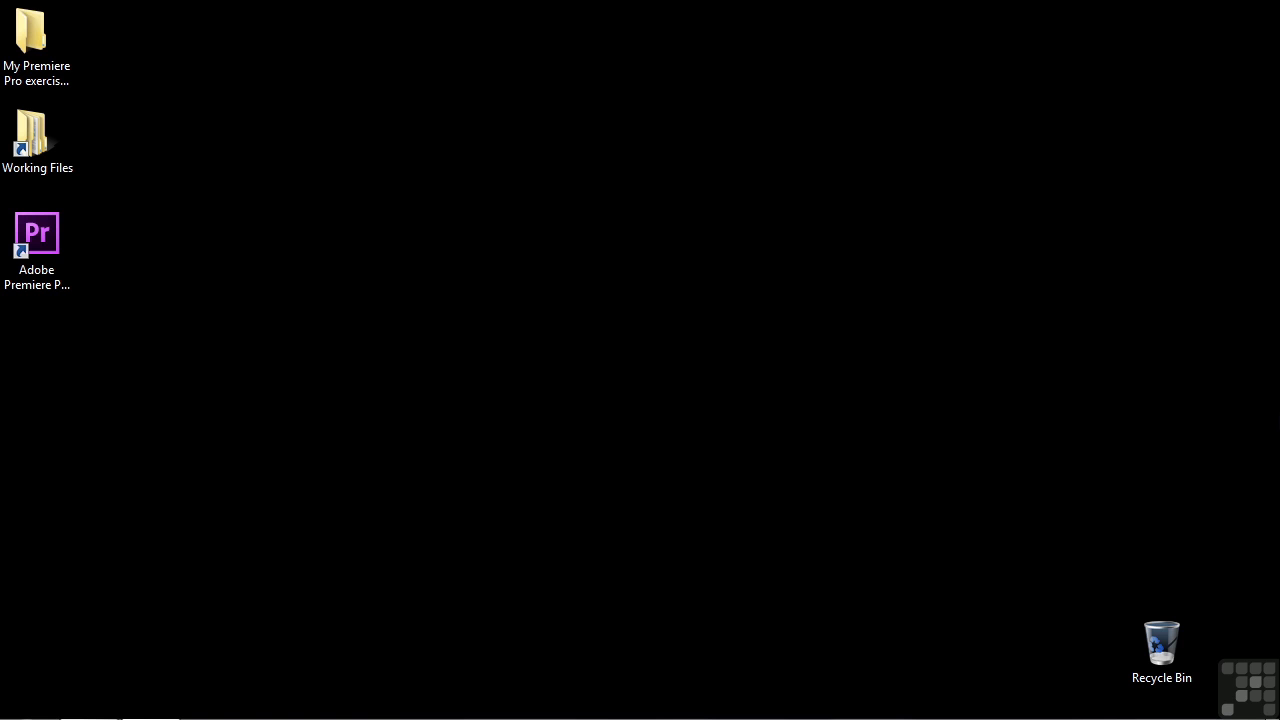
- Open the project 0304-navigating.prproj from the projects folder inside Working Files
double_click(31, 135)
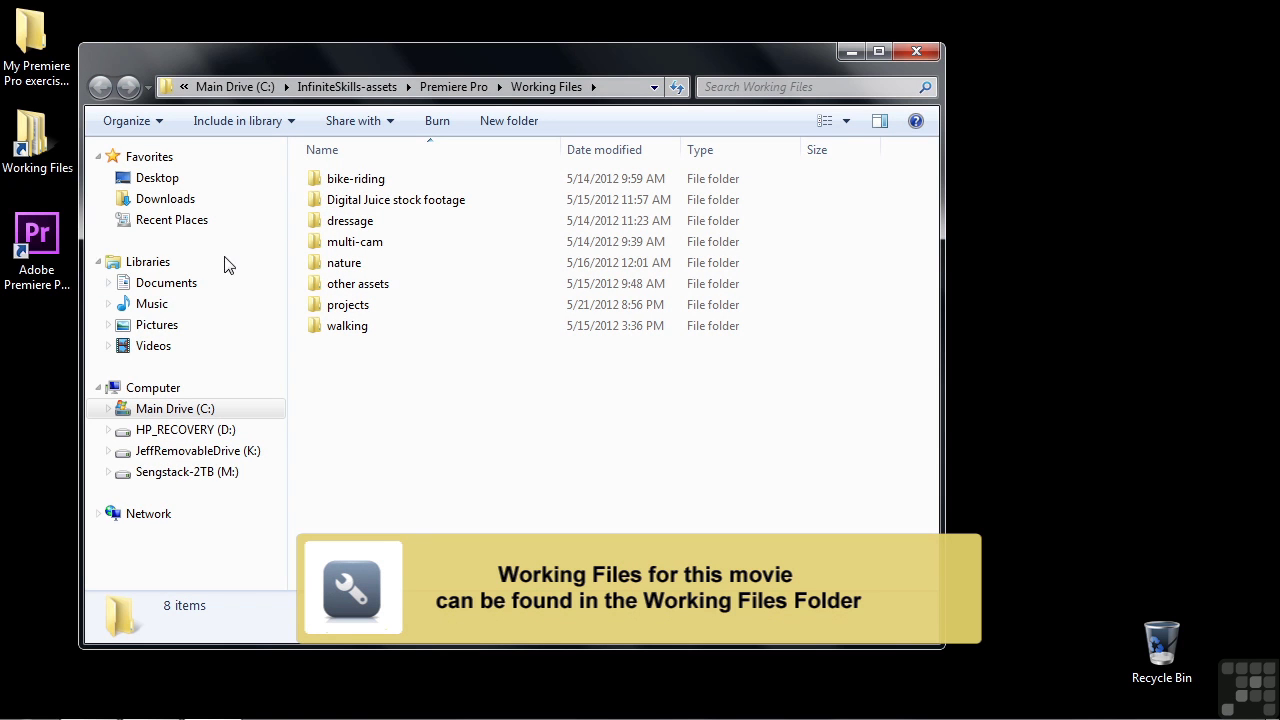
double_click(323, 311)
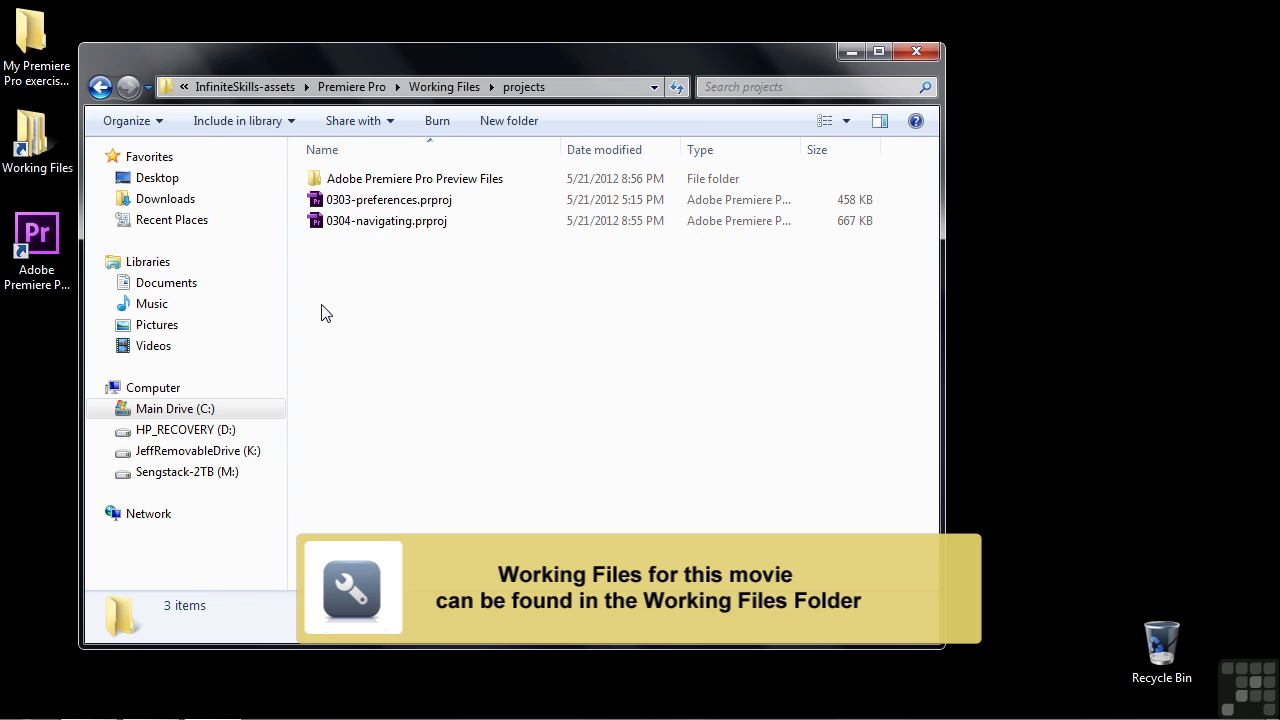
double_click(320, 224)
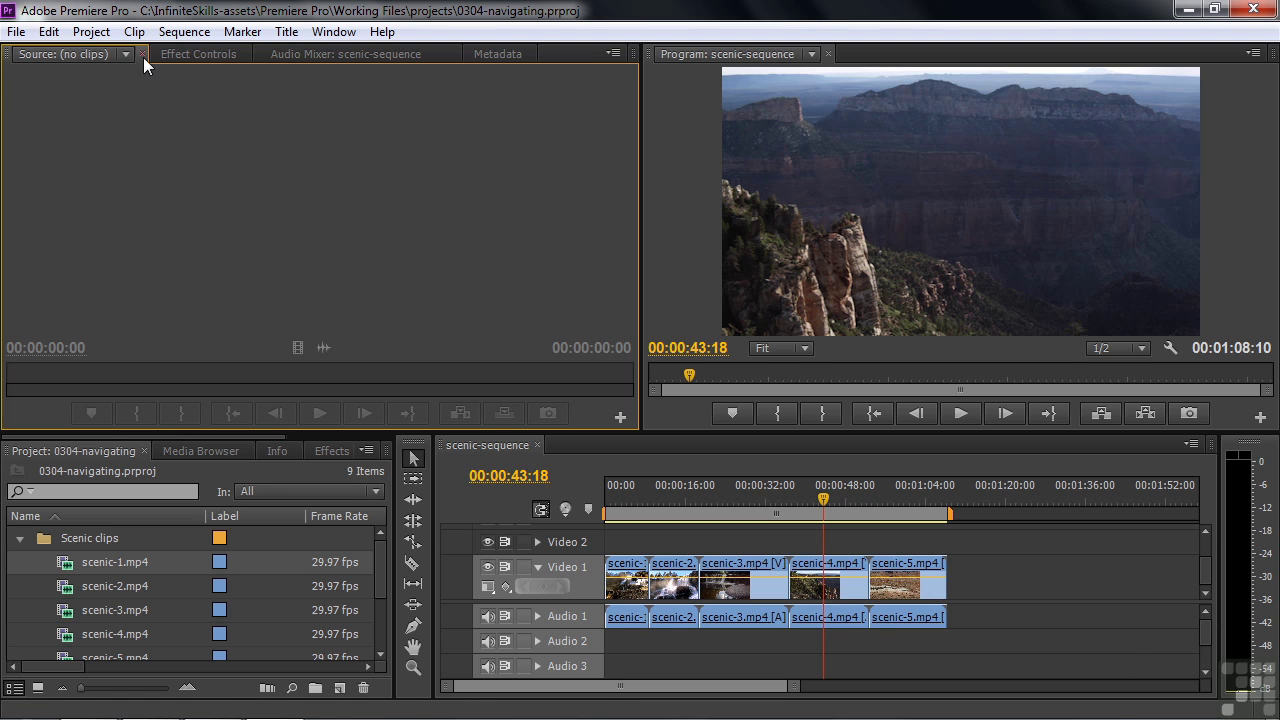
- Look through the Effect Controls, Audio Mixer and Metadata panels, return to the Source Monitor, and view the hidden panels grouped with Project
click(190, 53)
click(312, 53)
click(497, 54)
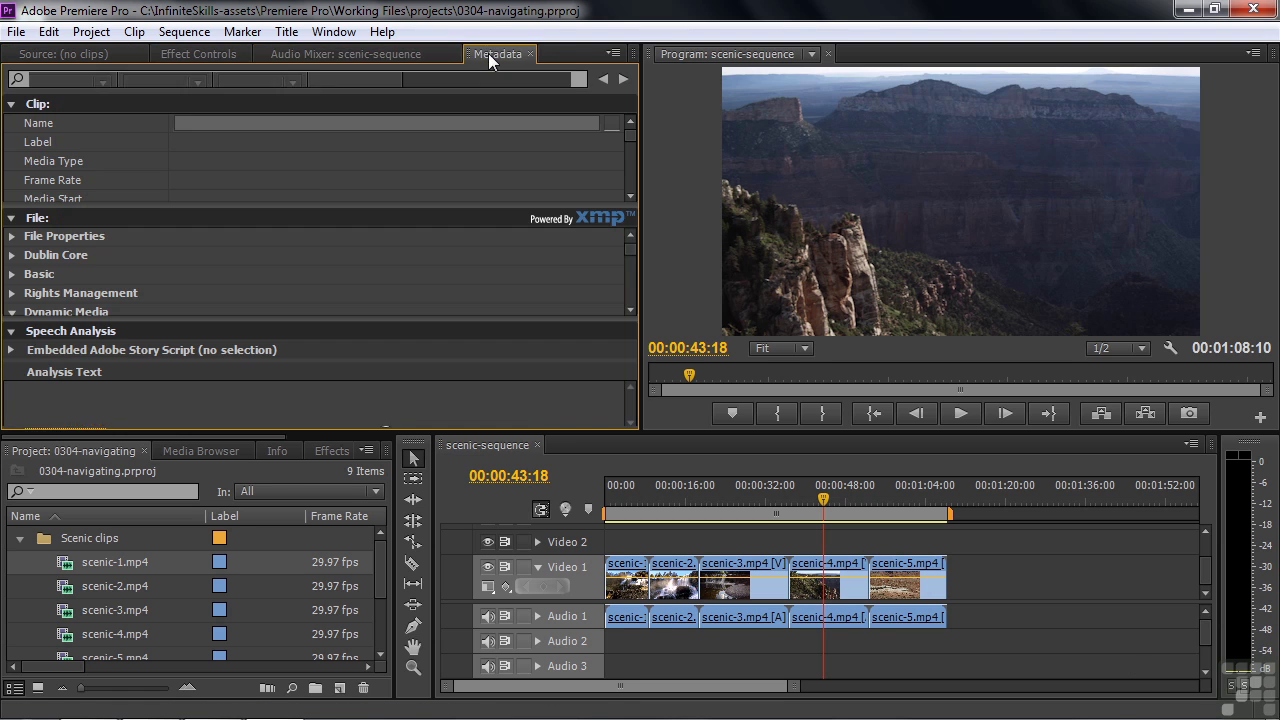
click(307, 55)
click(198, 54)
click(105, 56)
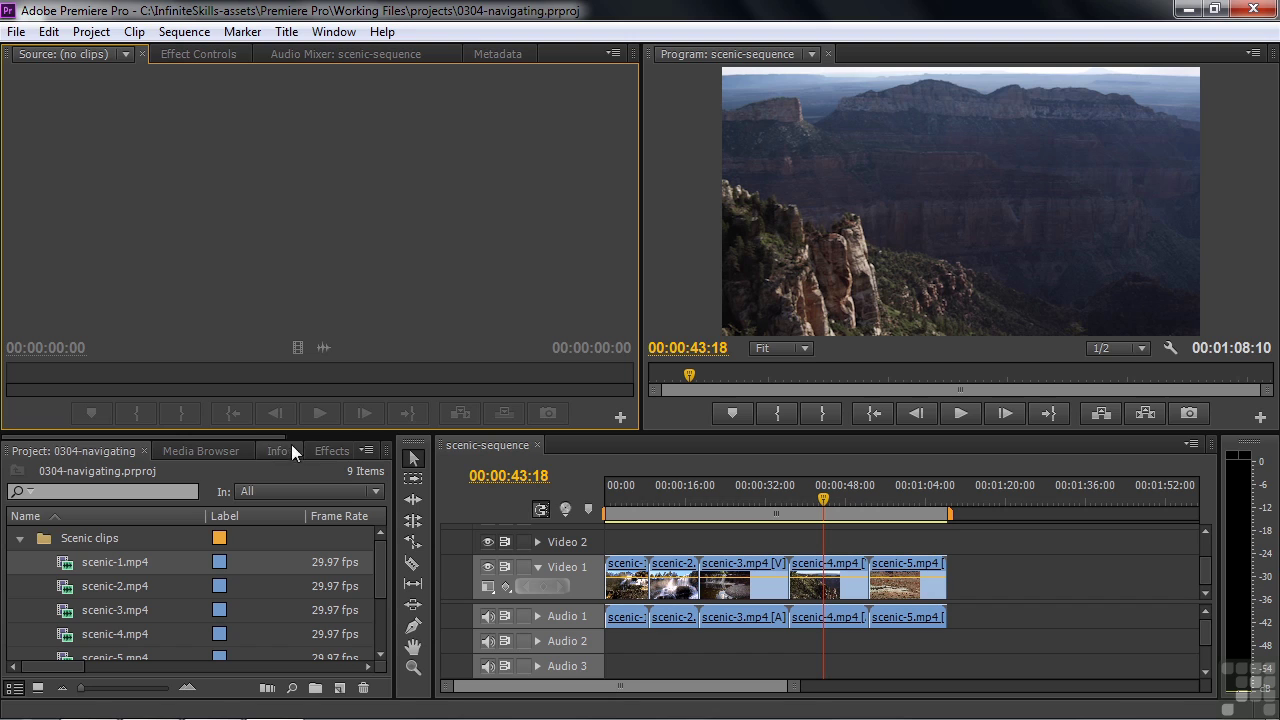
drag(259, 436, 409, 443)
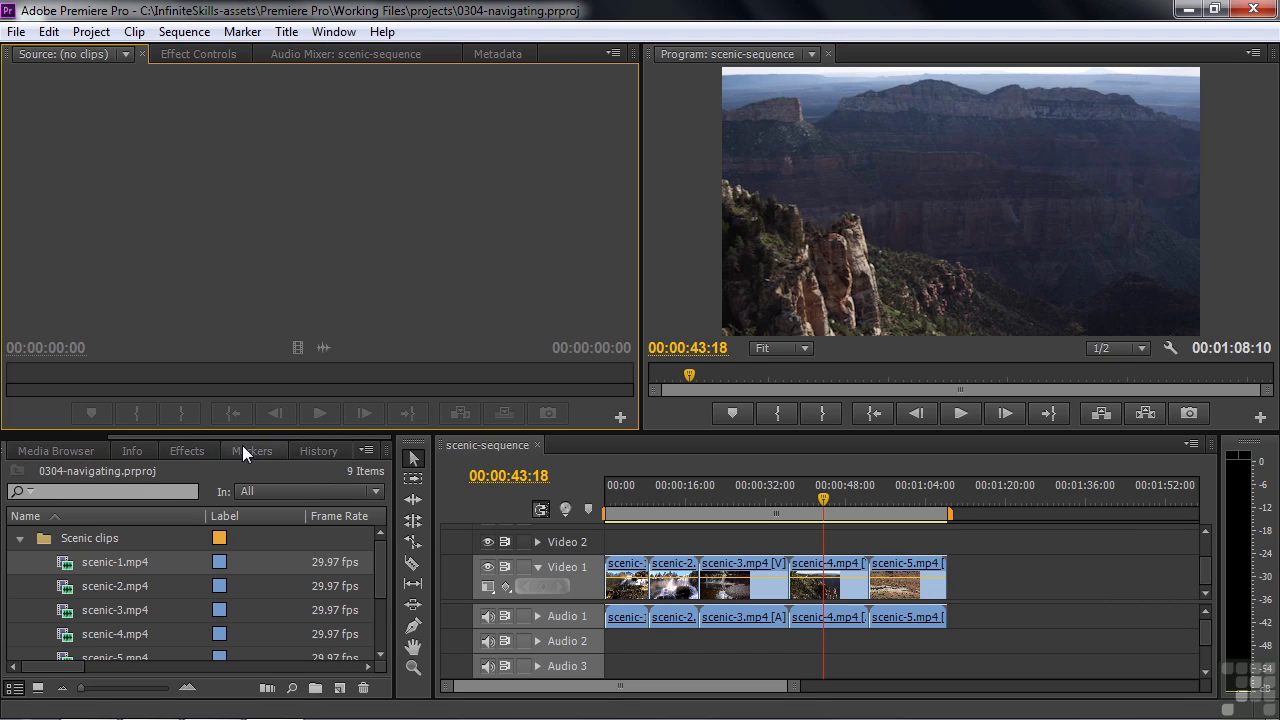
drag(306, 434, 112, 436)
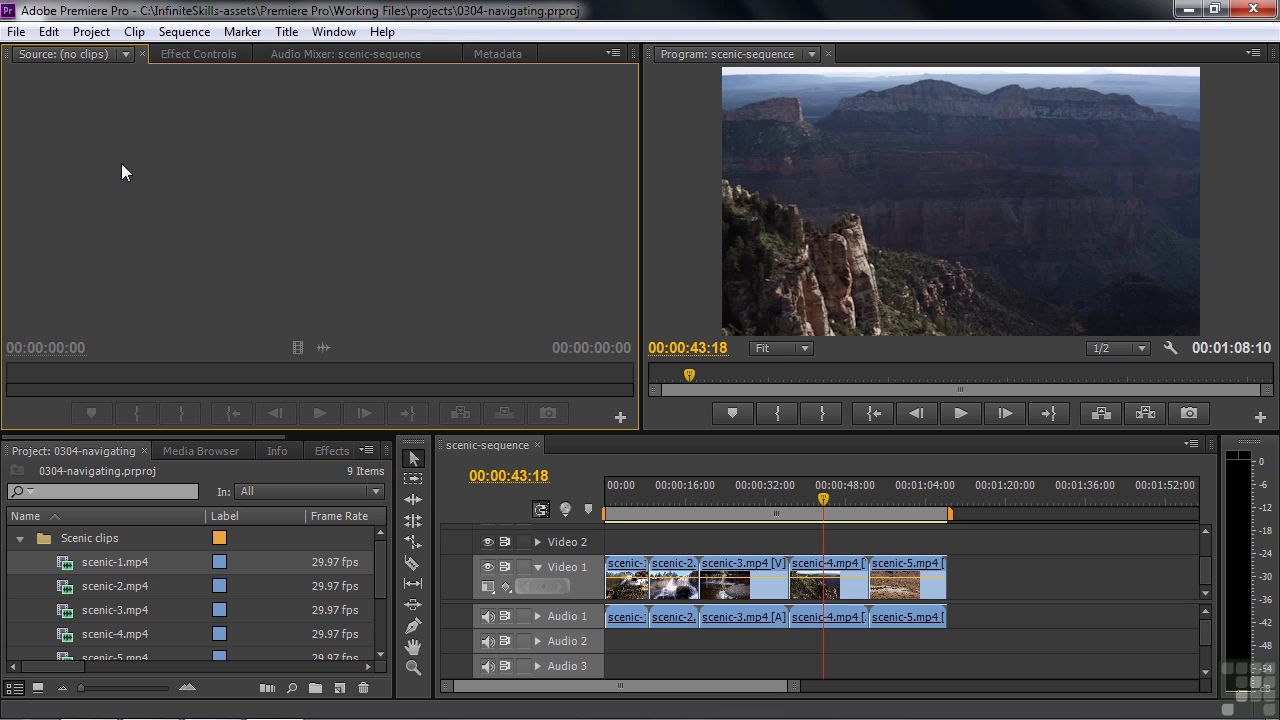
- Load the clip scenic-1.mp4 from the Scenic clips bin into the Source Monitor
double_click(68, 565)
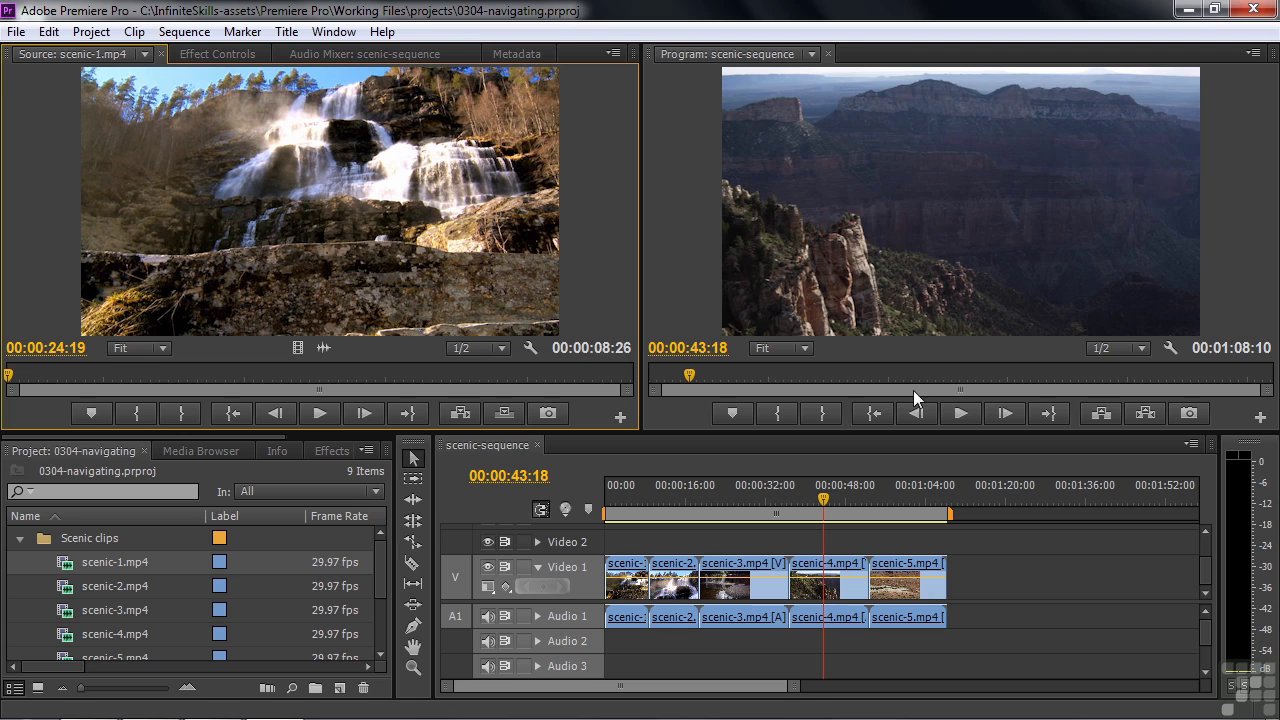
- Mute the Audio 1 track of scenic-sequence and scrub the playhead back to 00:00:27:17
mouse_move(822, 491)
mouse_down()
mouse_move(839, 493)
mouse_move(806, 502)
mouse_up()
click(487, 617)
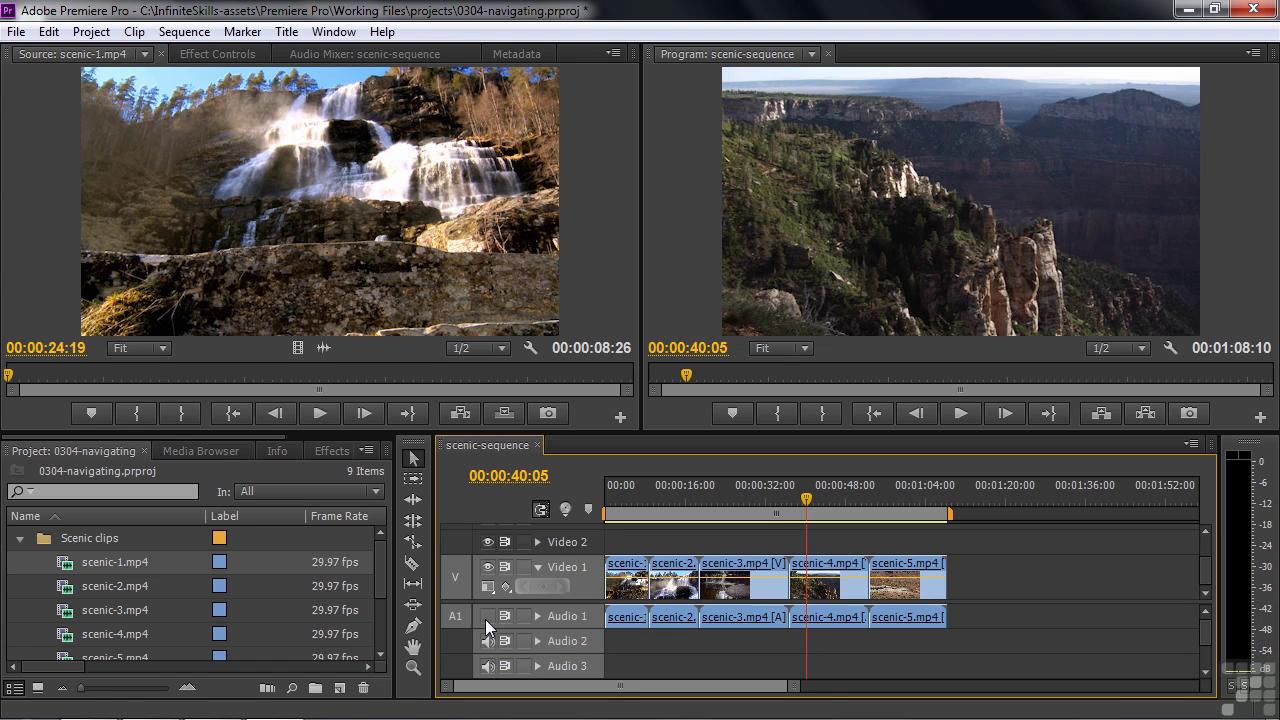
click(797, 501)
drag(794, 500, 742, 510)
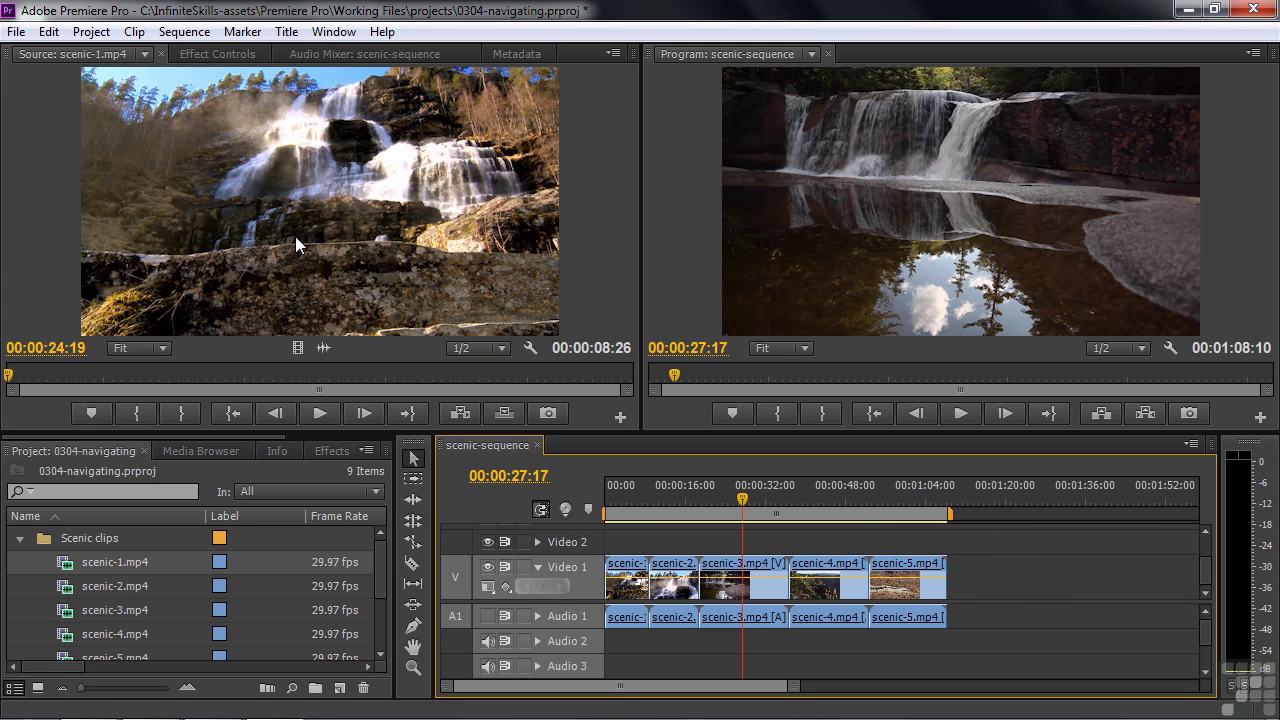
- Select the scenic-3.mp4 clip on Video 1 and examine its effect controls and the sequence's audio mixer tracks
click(211, 52)
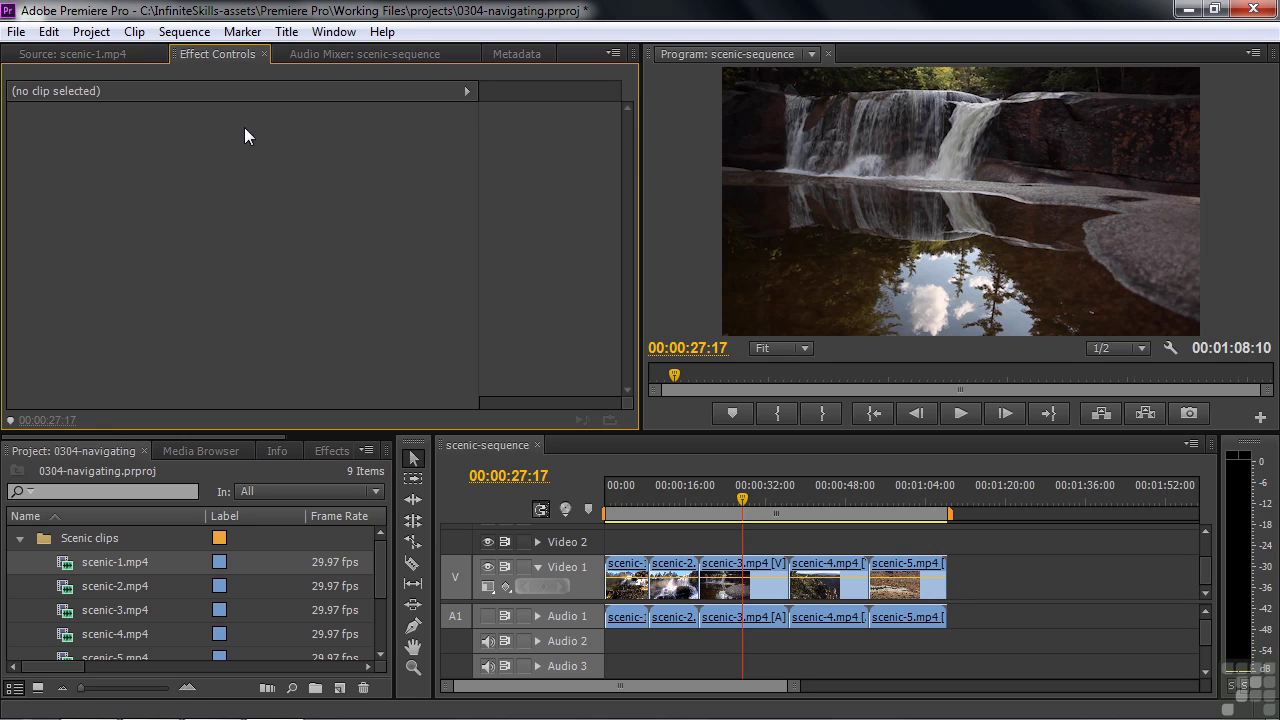
click(727, 582)
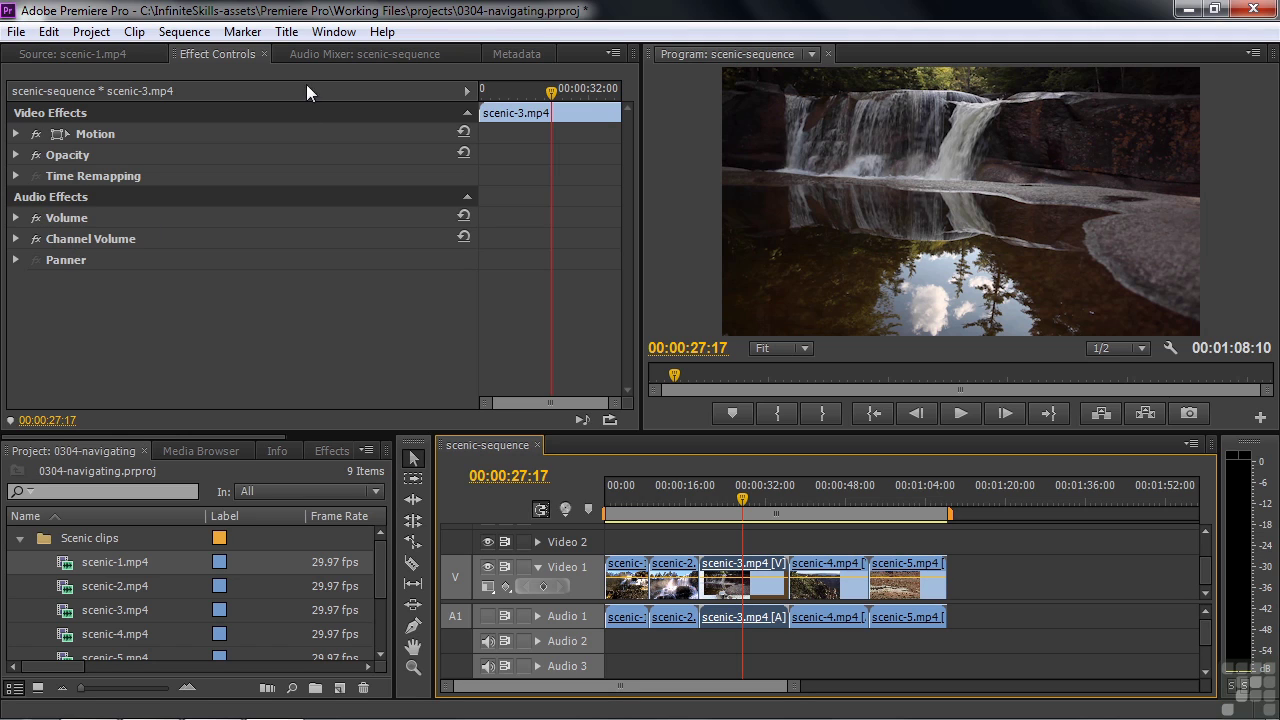
click(319, 54)
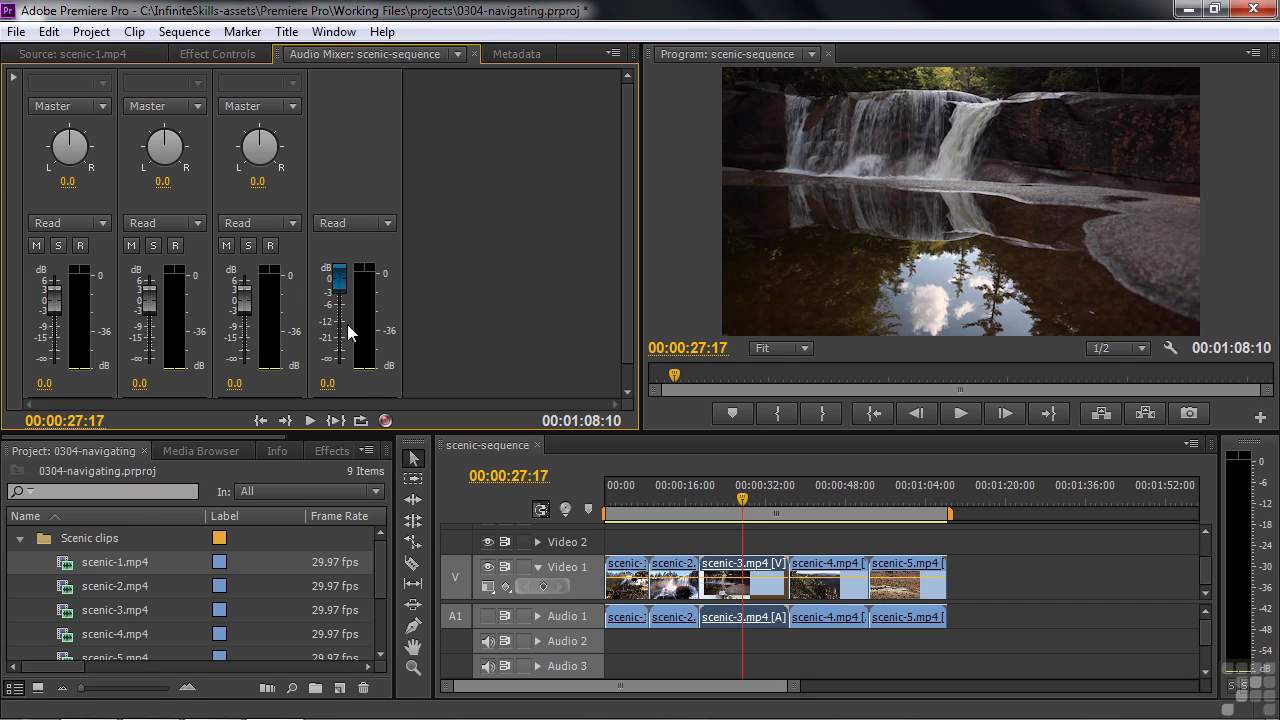
click(627, 392)
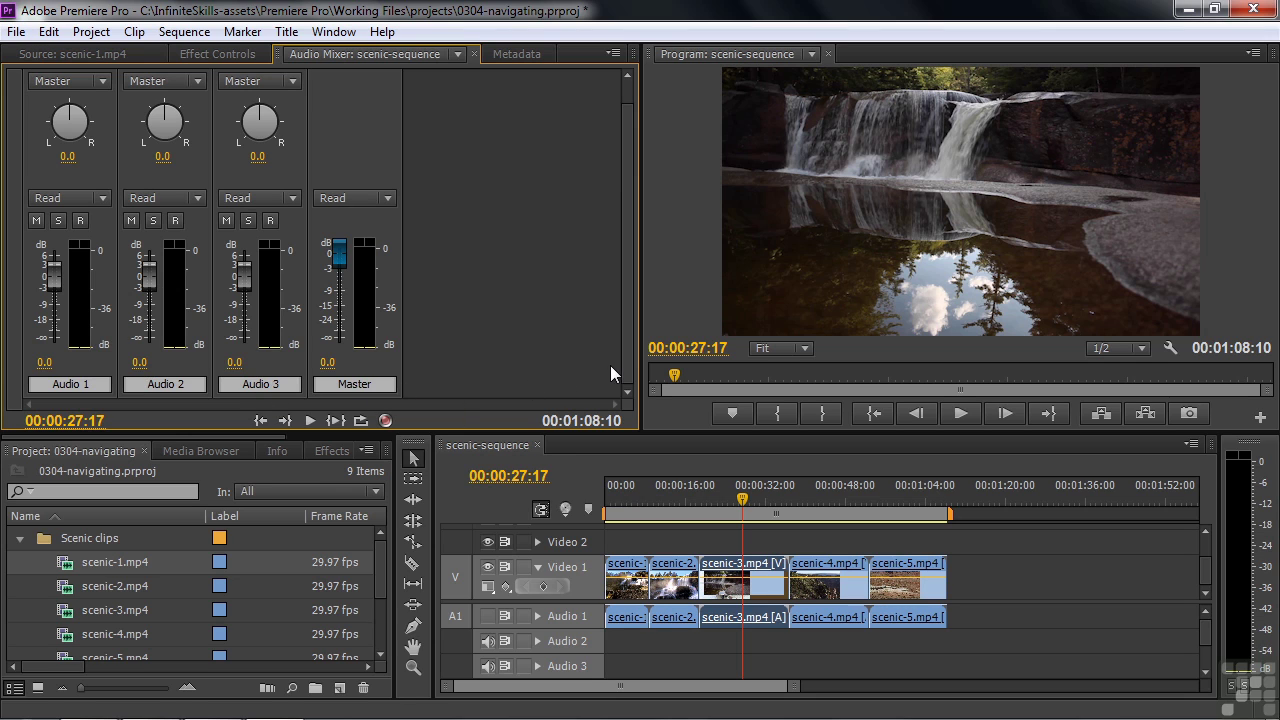
scroll(625, 371, up, 1)
- Examine the clip and file metadata of scenic-3.mp4
click(519, 57)
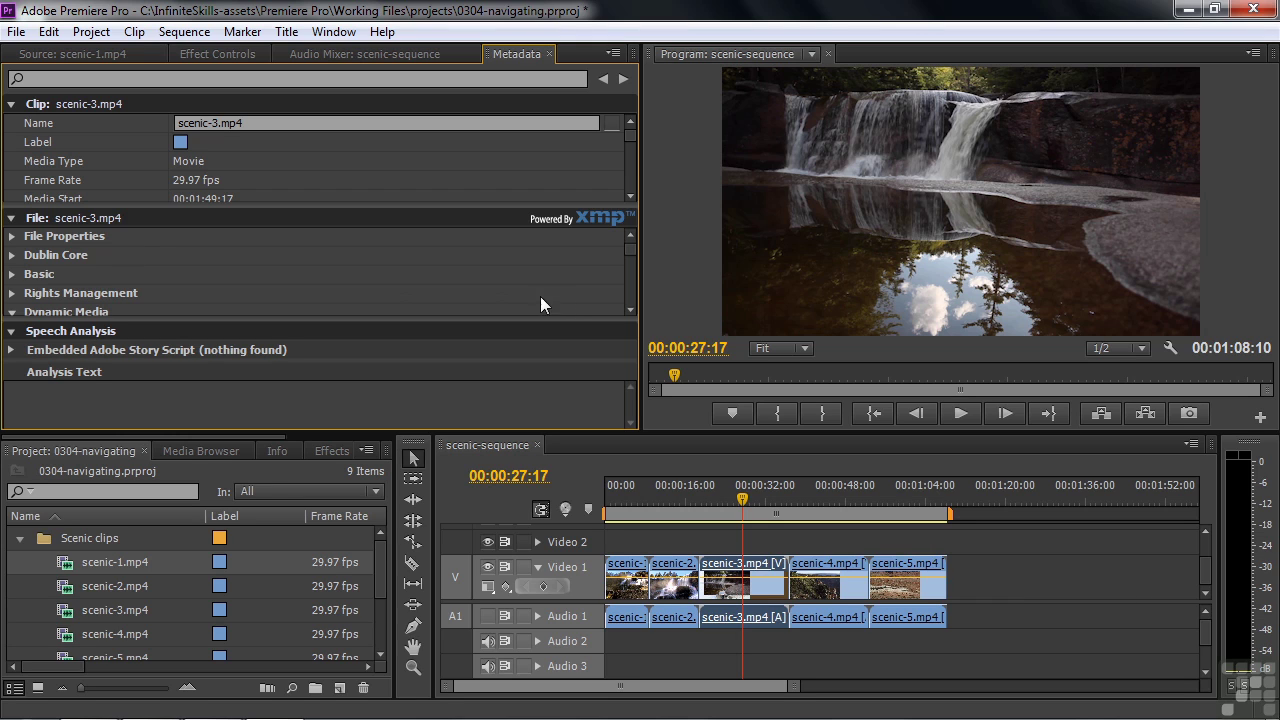
drag(628, 136, 631, 158)
drag(630, 248, 626, 272)
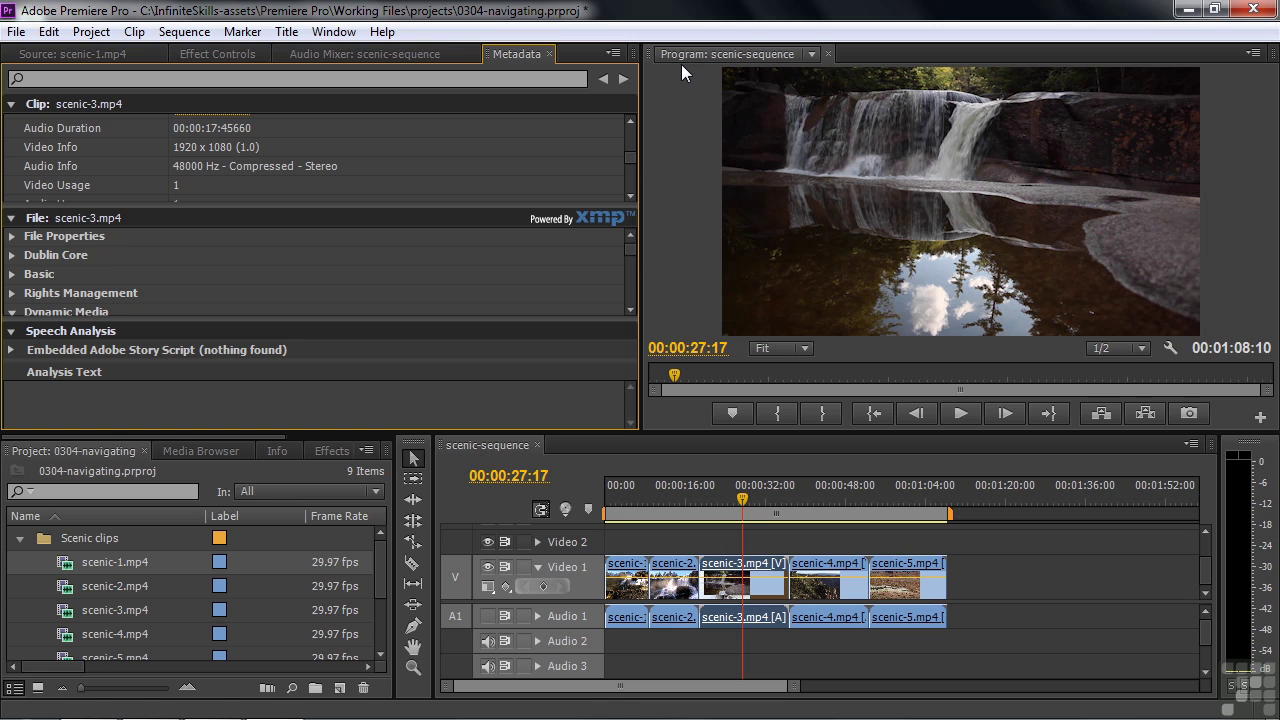
- Scrub scenic-sequence forward to 00:00:40:11 and bring the Source Monitor back into view
drag(742, 500, 811, 506)
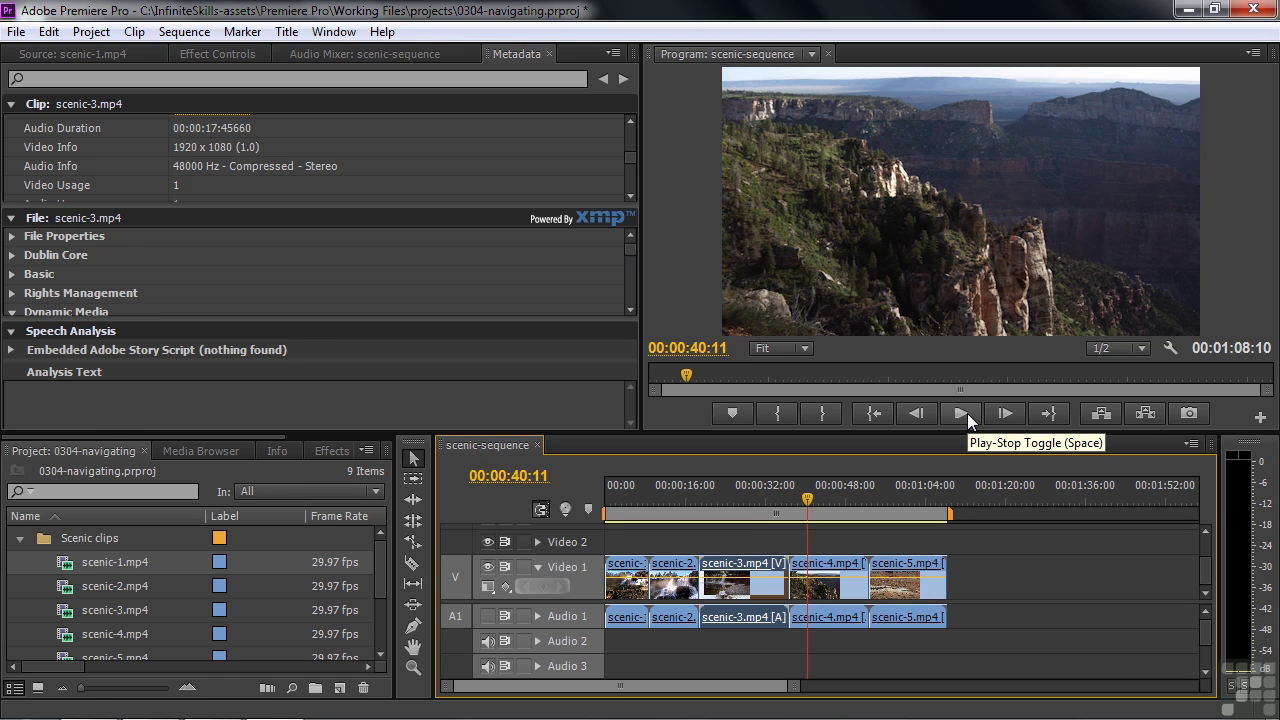
click(45, 53)
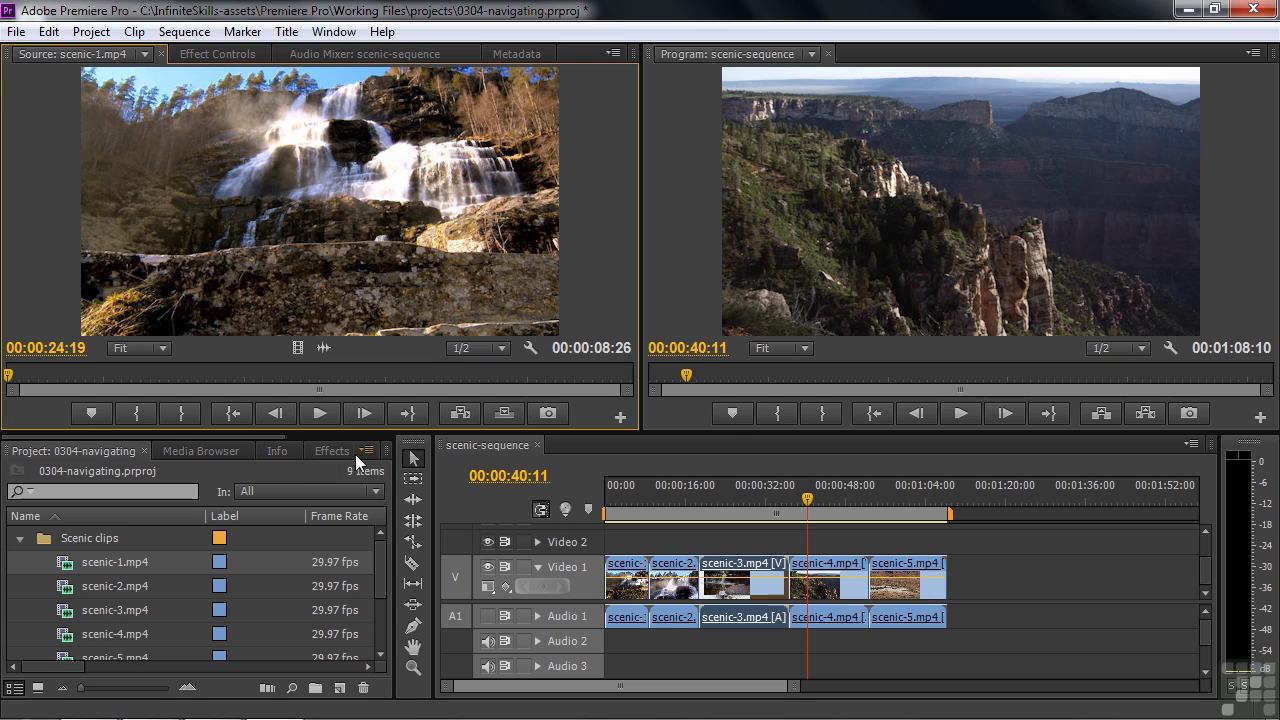
- Look at the drives available in the Media Browser
mouse_move(255, 436)
mouse_down()
mouse_move(380, 447)
mouse_move(213, 450)
mouse_move(360, 439)
mouse_move(230, 432)
mouse_up()
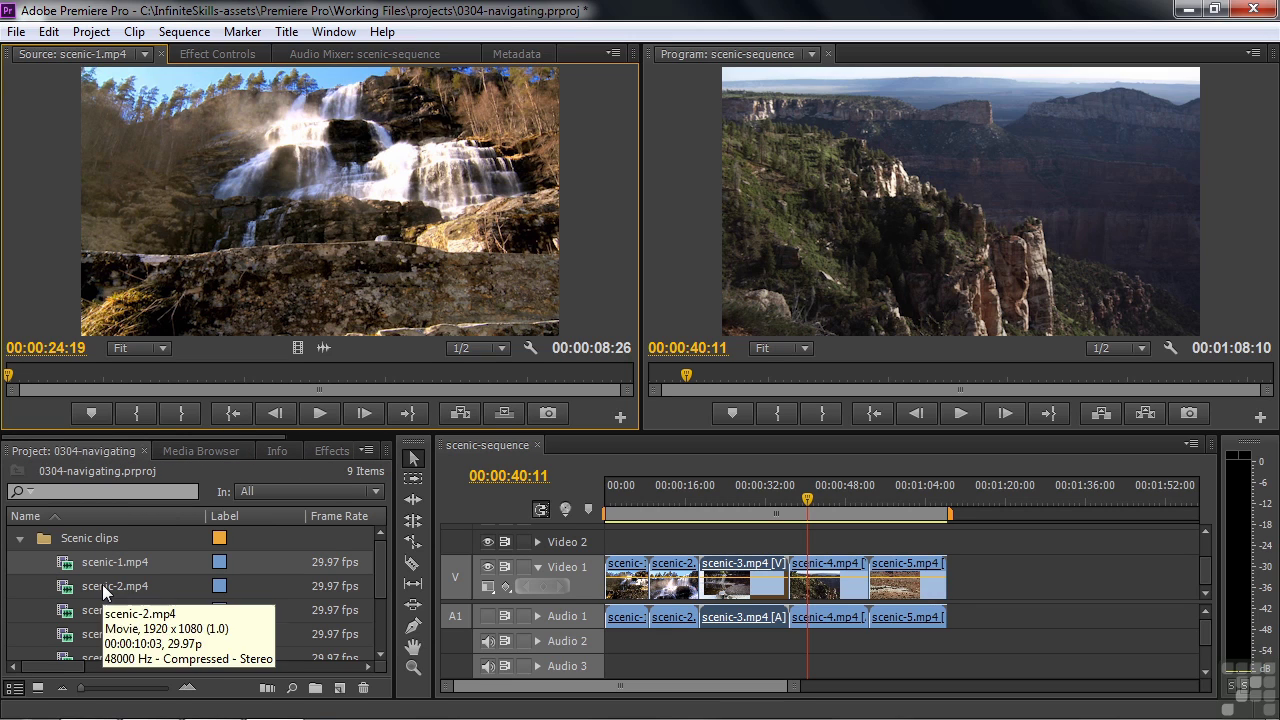
click(178, 455)
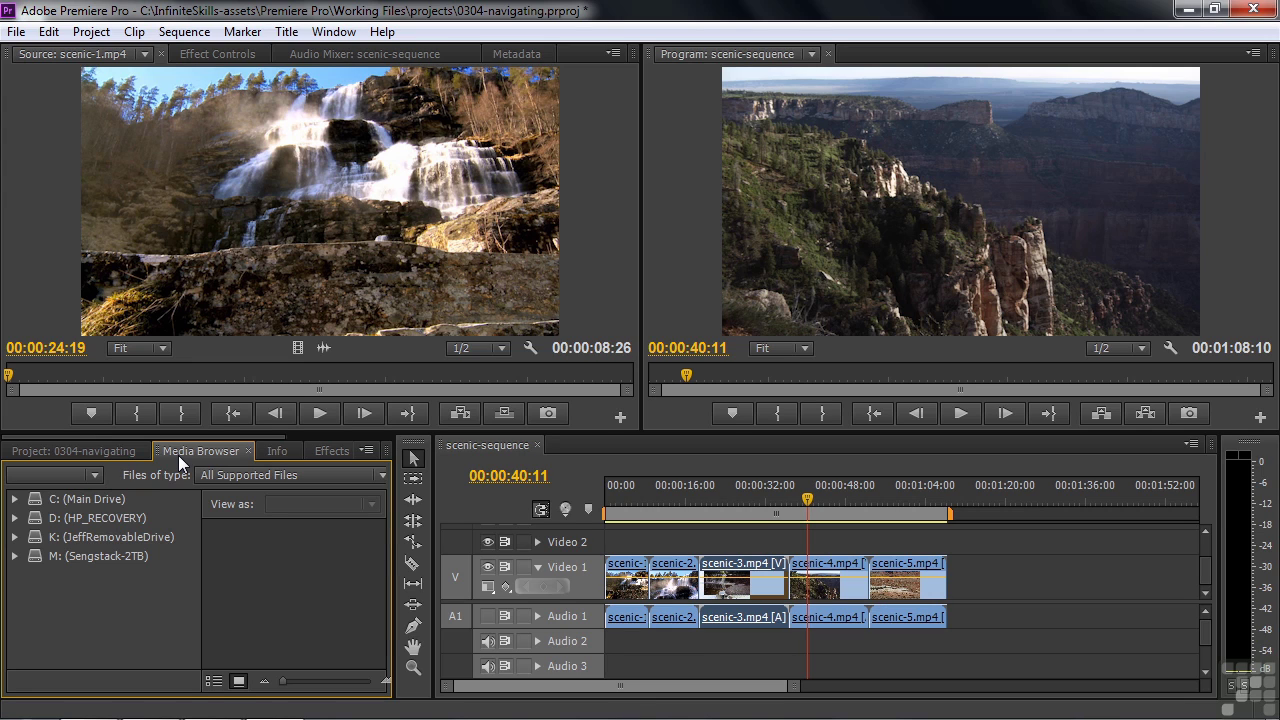
- Examine the Info details of the scenic-2, scenic-1 and scenic-4 clips in the timeline
drag(178, 455, 30, 451)
click(136, 451)
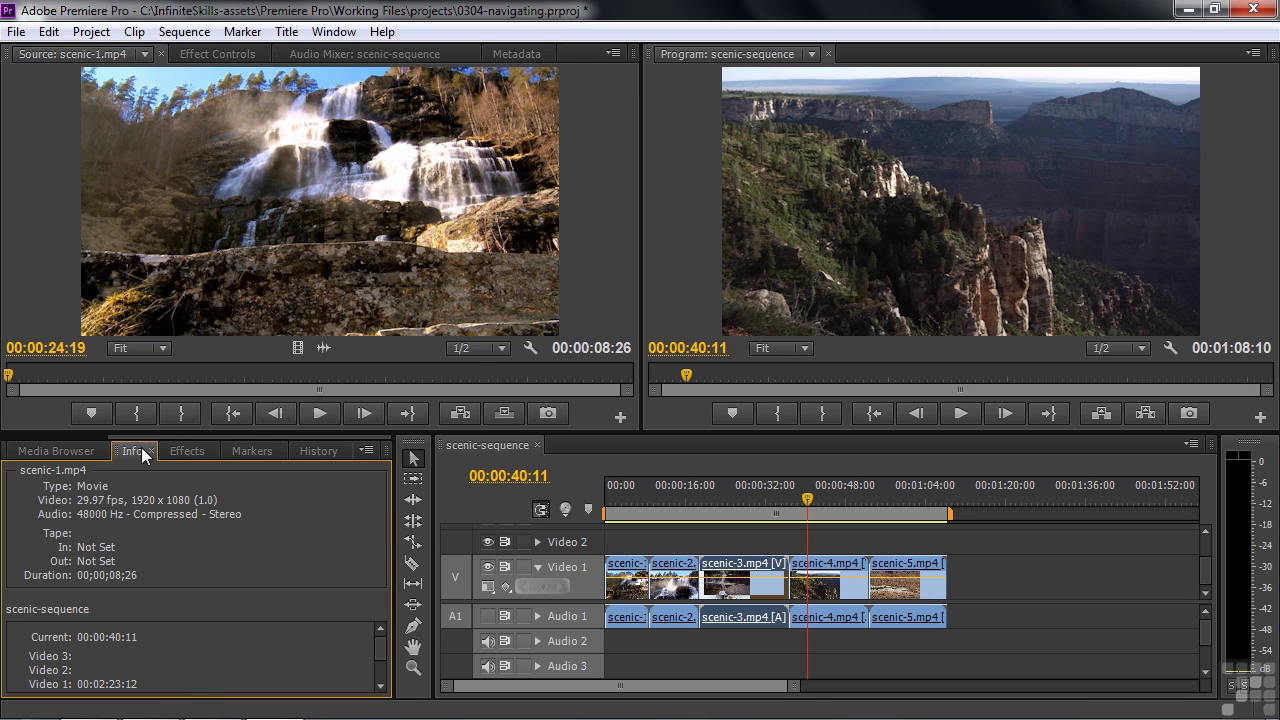
click(675, 583)
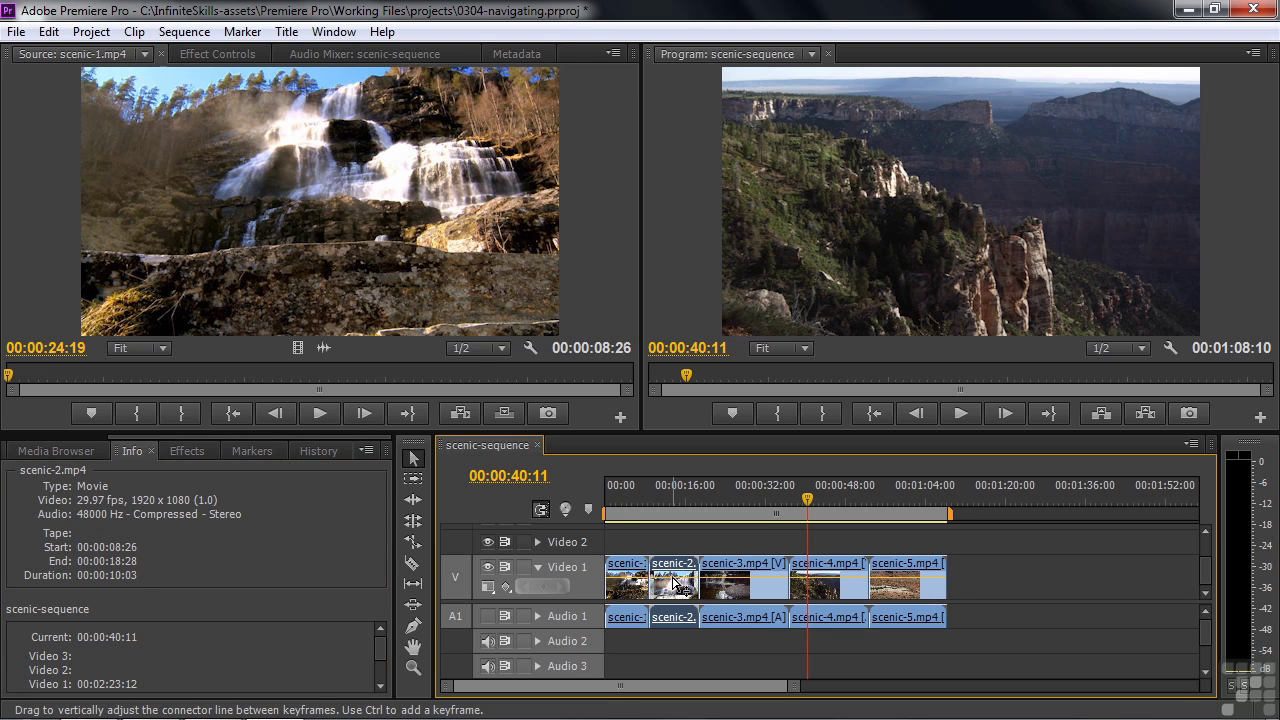
click(632, 583)
click(833, 571)
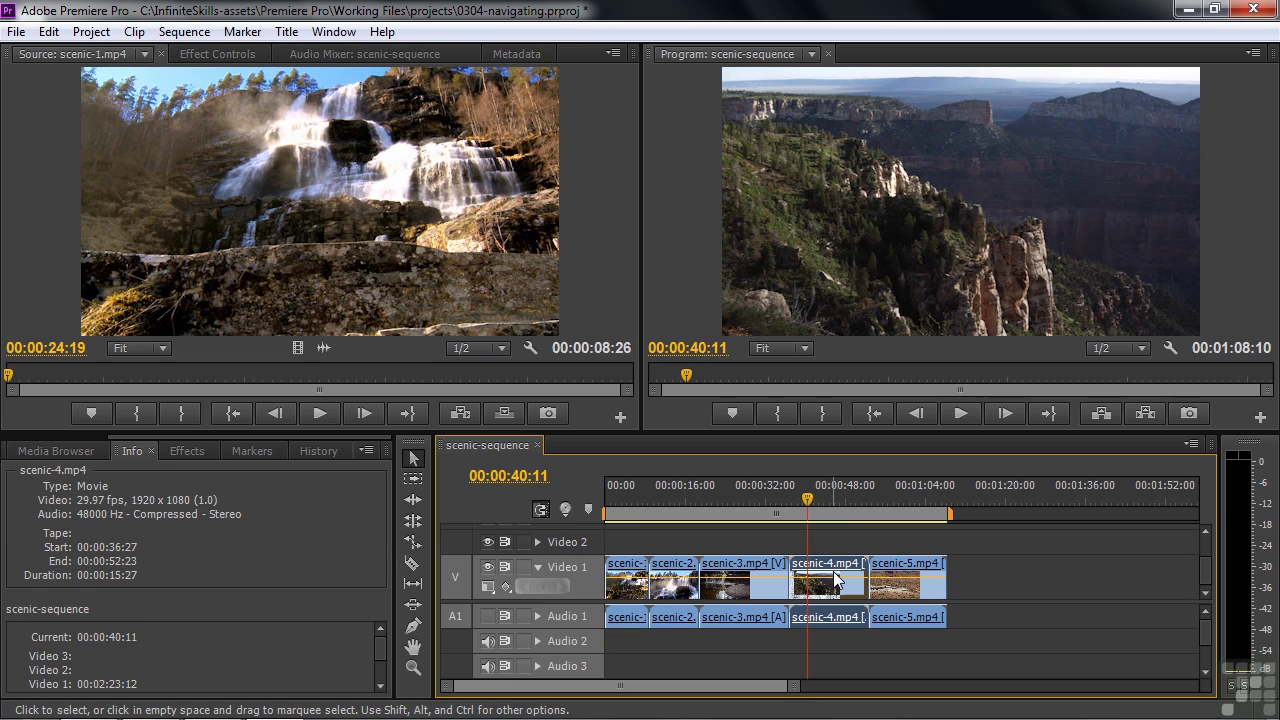
- Look at the effect categories in the Effects panel and at the Markers panel
click(187, 451)
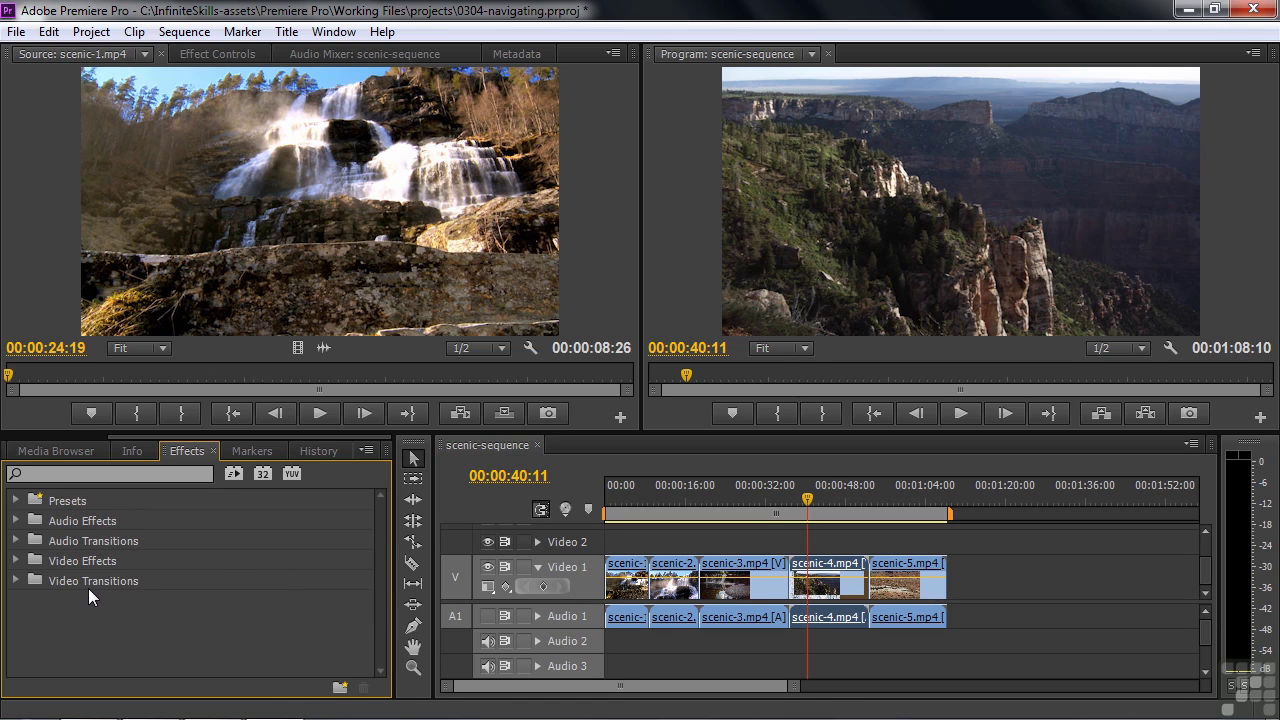
click(240, 450)
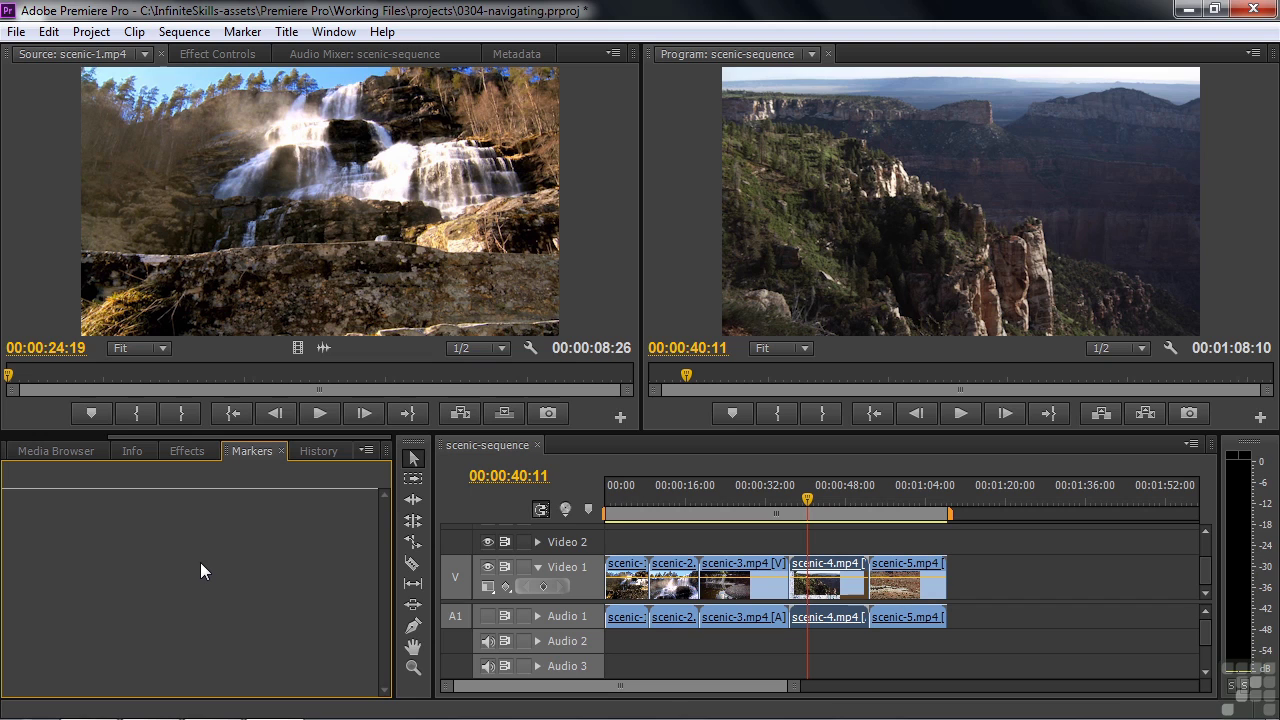
- Show the project's edit history and trim the start of the scenic-5.mp4 clip inward
click(313, 455)
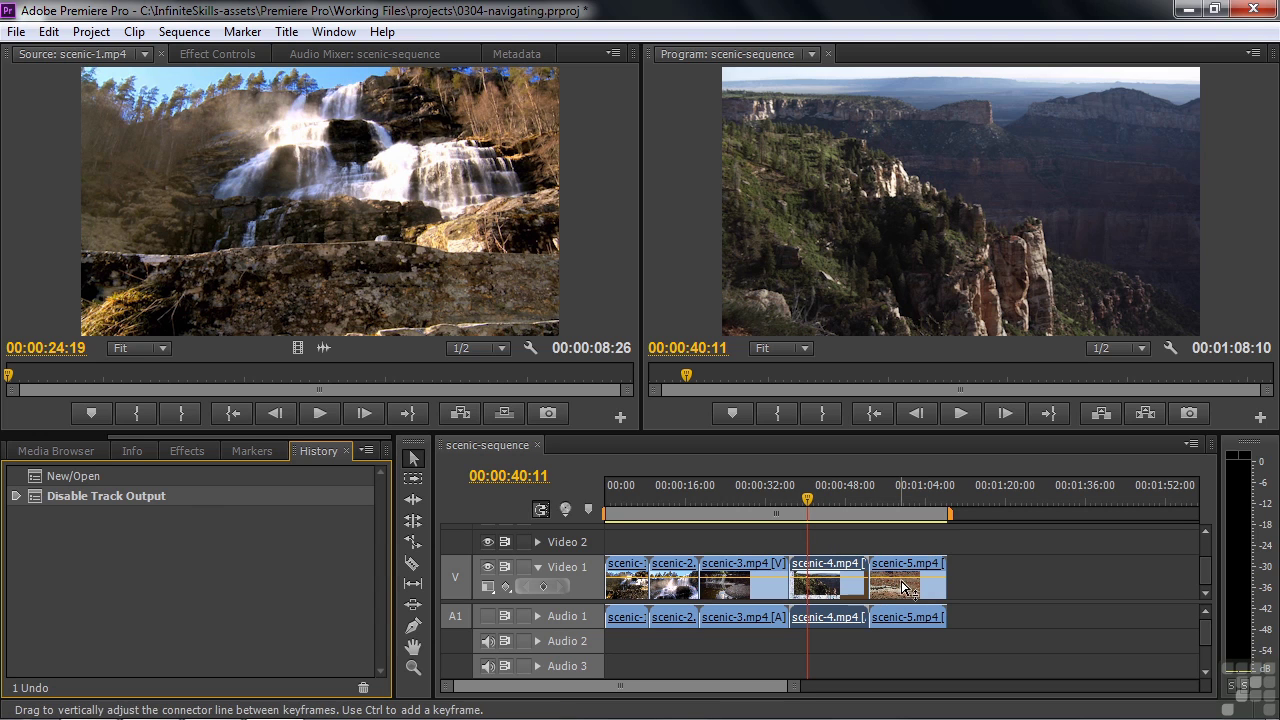
drag(877, 572, 890, 572)
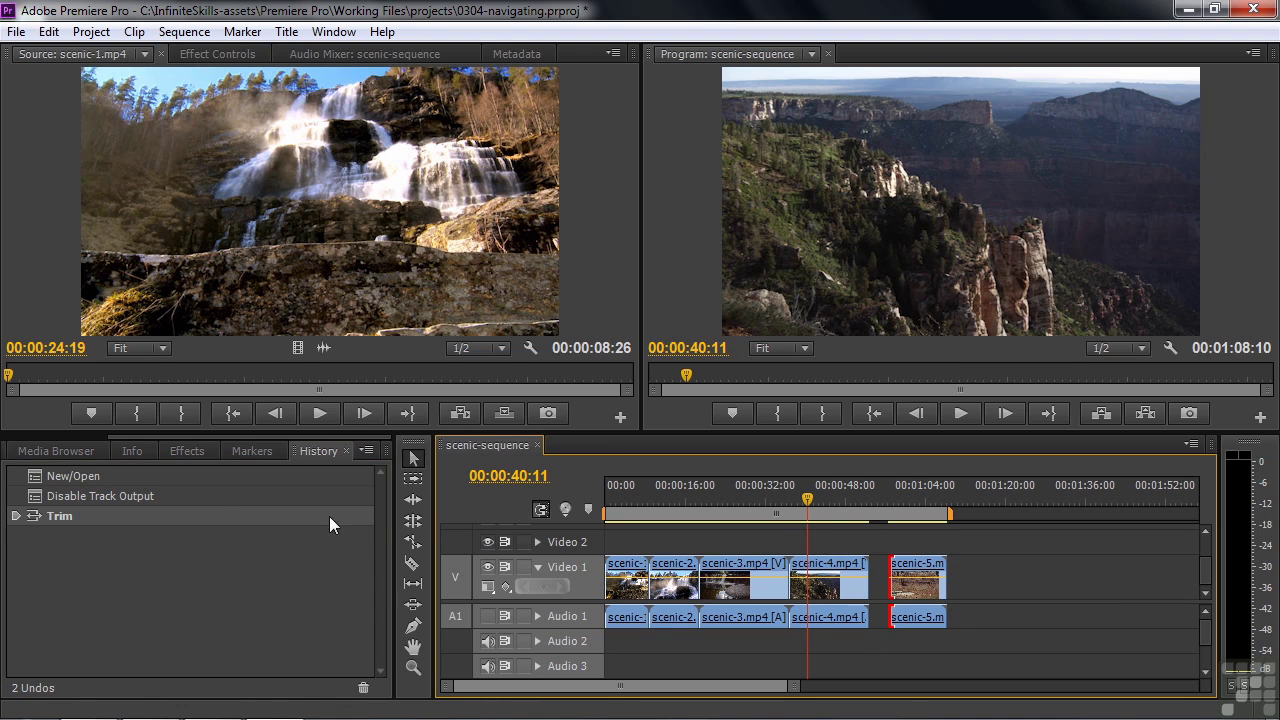
- Step back through the history past the trim to the New/Open state, then restore the Disable Track Output state
click(62, 497)
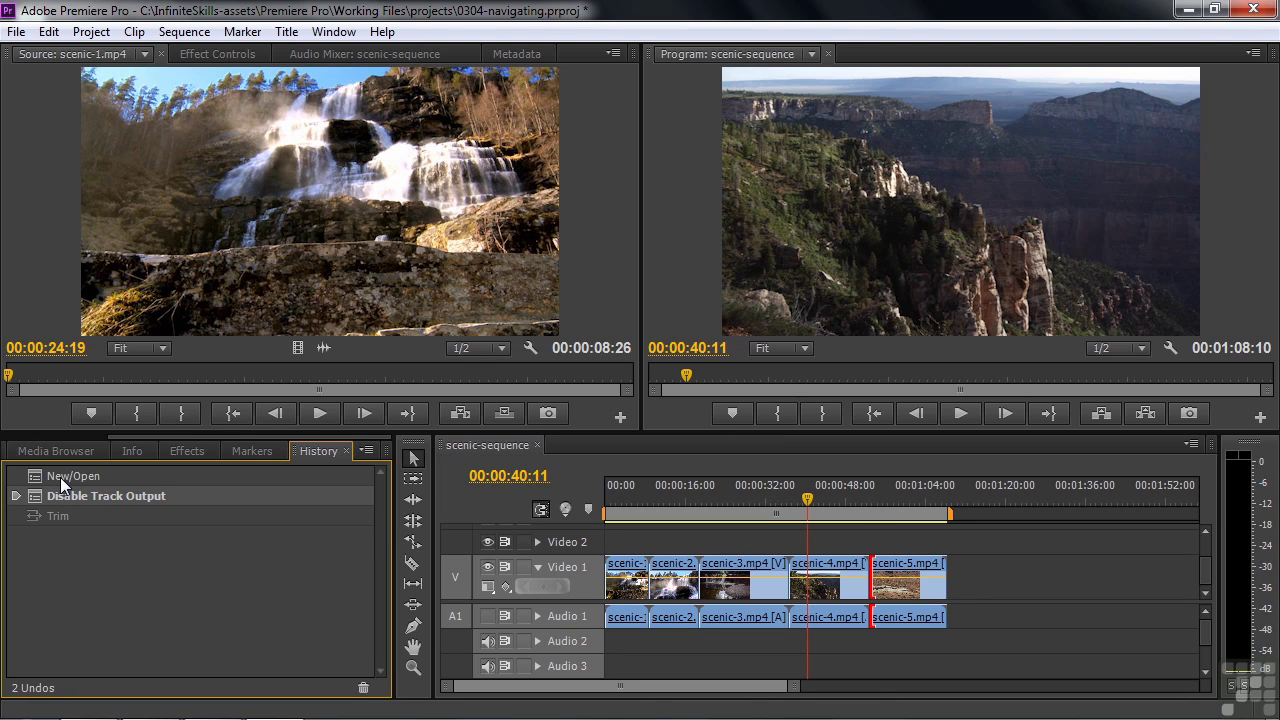
click(60, 477)
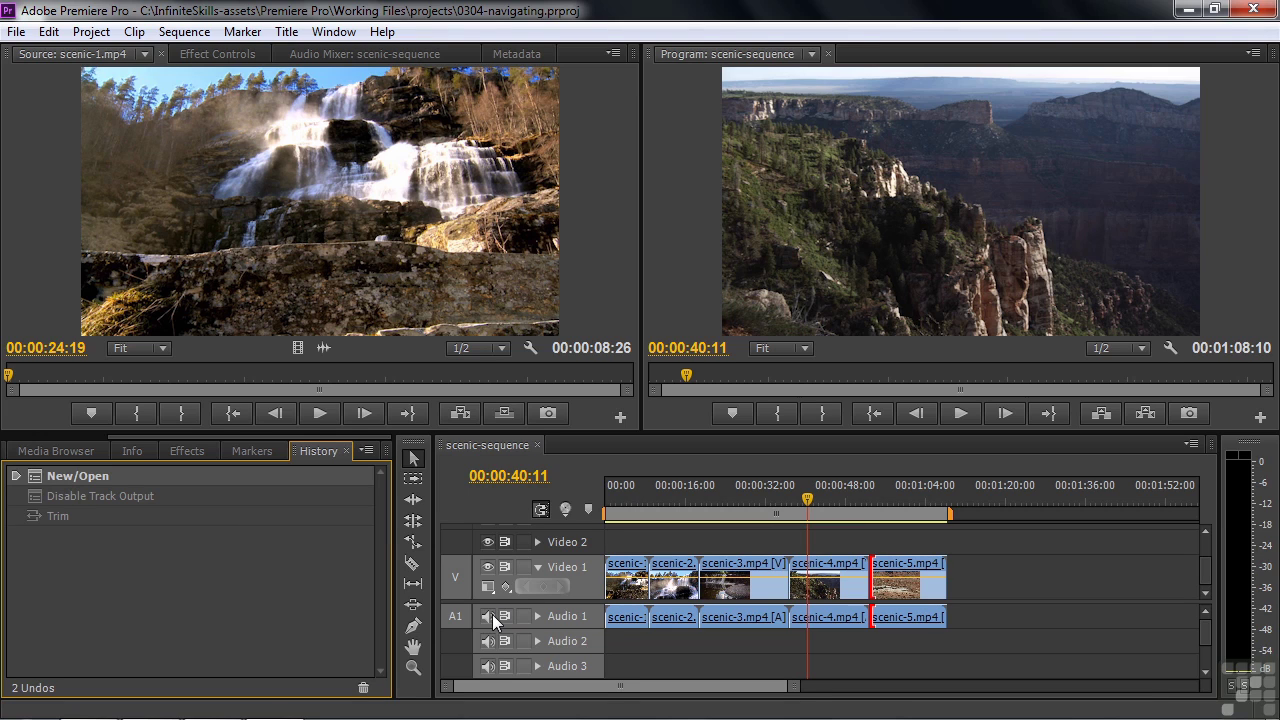
click(82, 497)
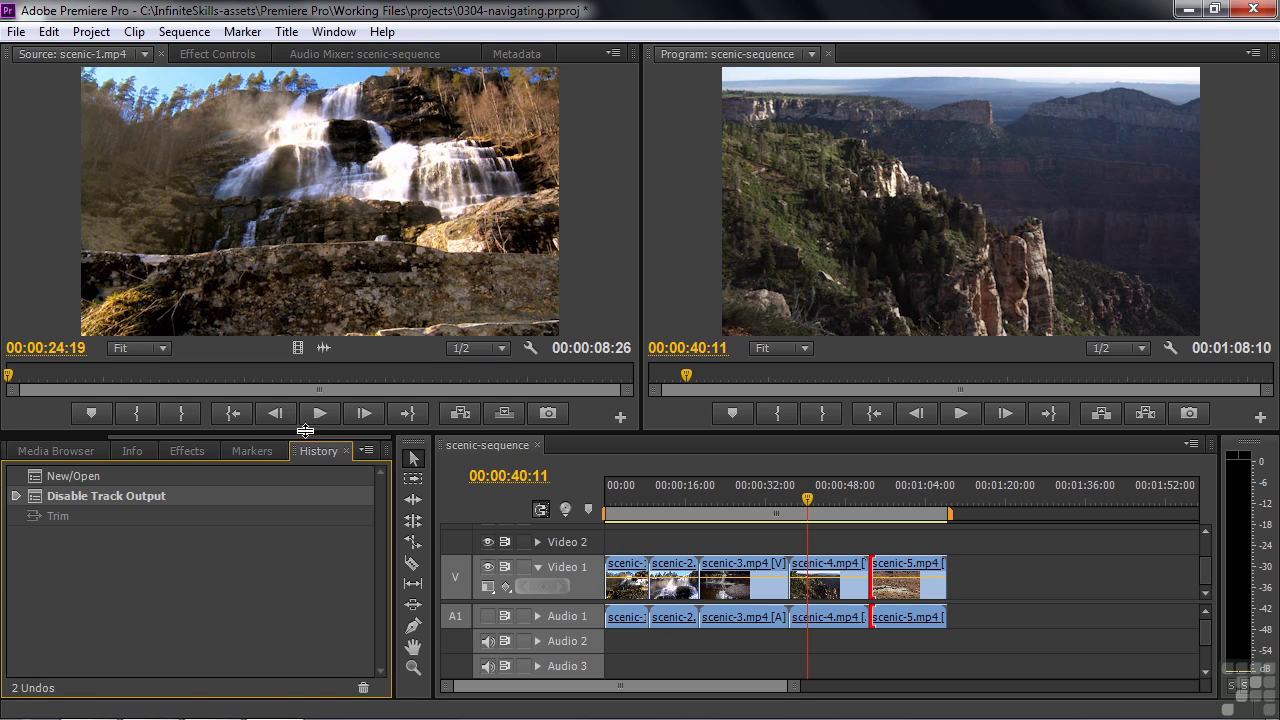
- Open timelapse-sequence from the project bin and switch between it and scenic-sequence, ending on timelapse-sequence
key(shift+1)
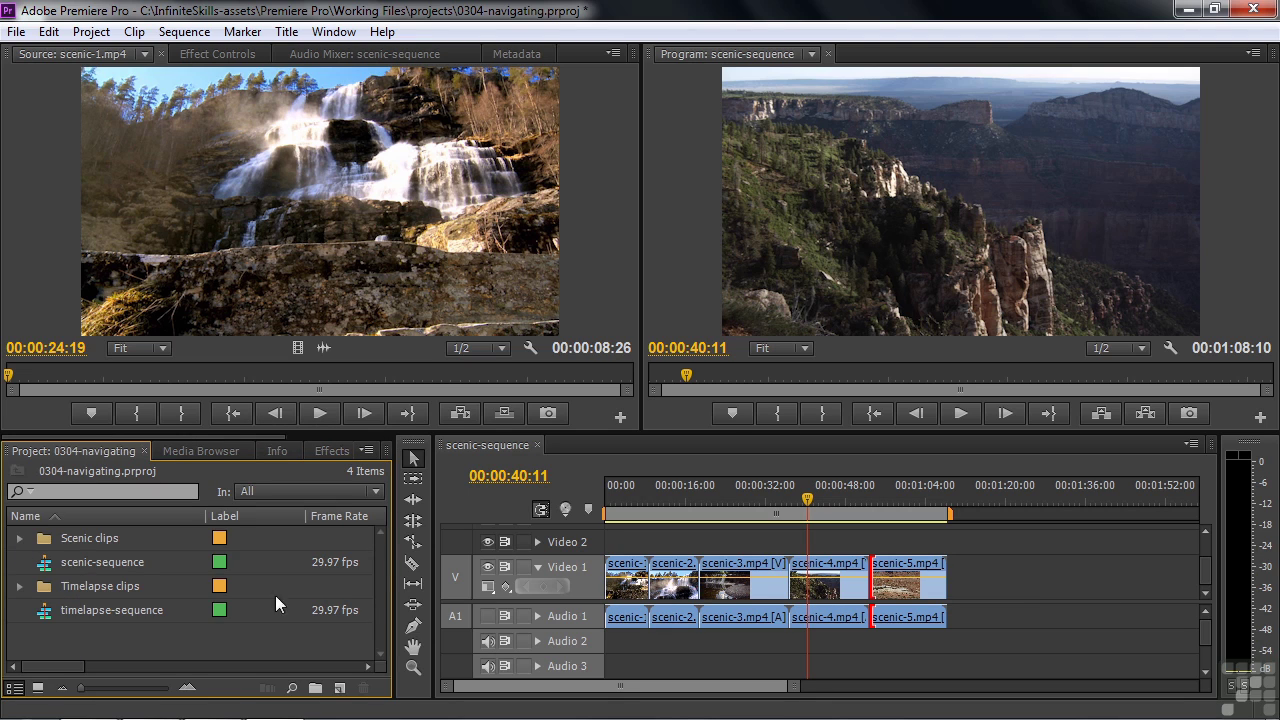
double_click(44, 616)
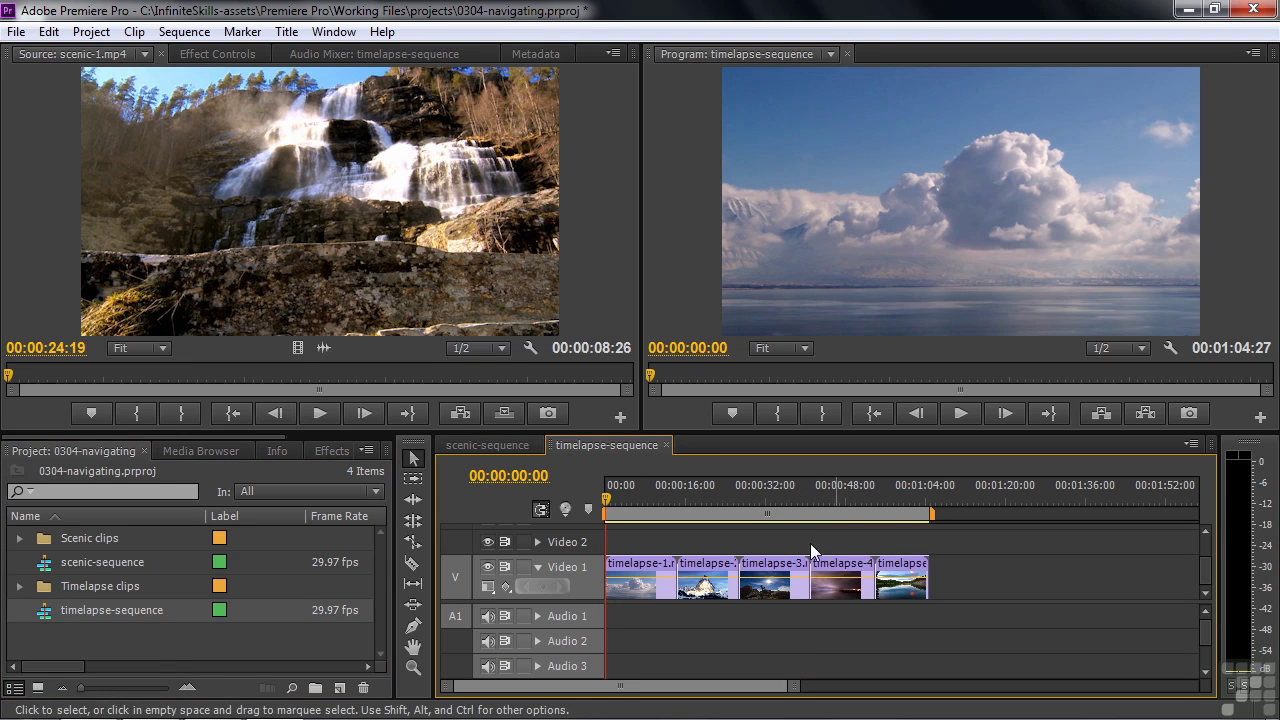
click(494, 444)
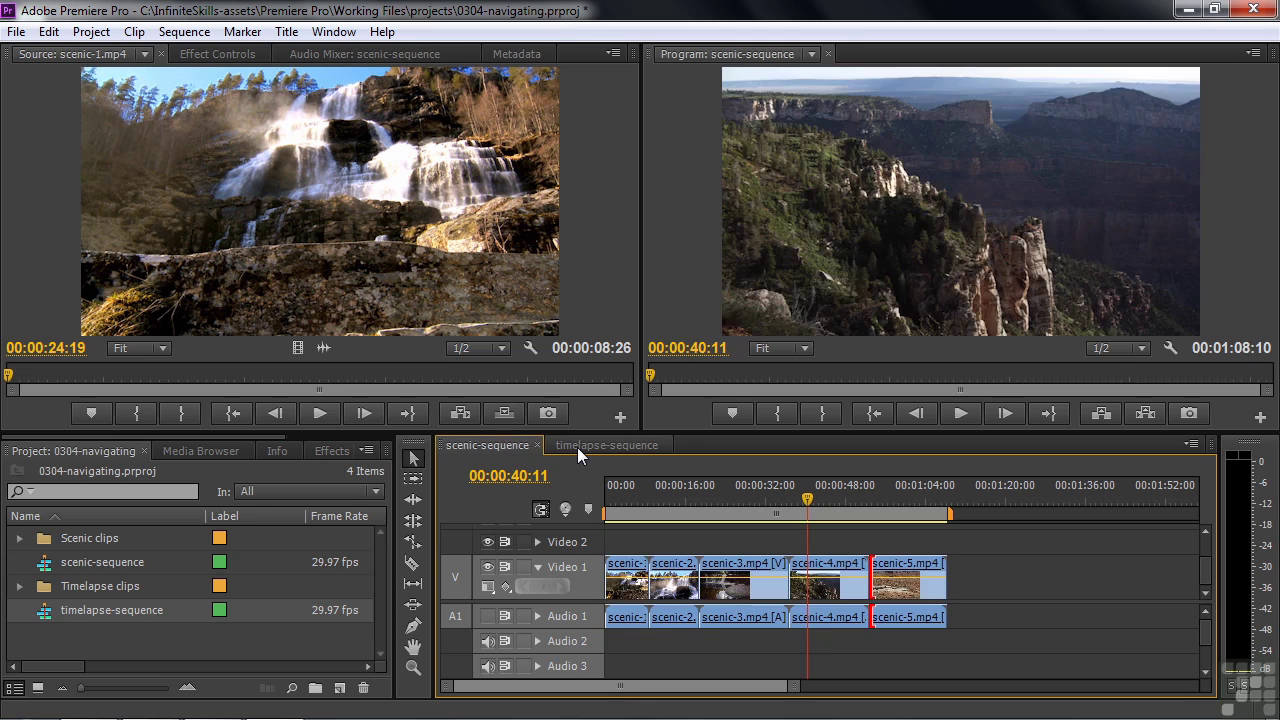
click(577, 447)
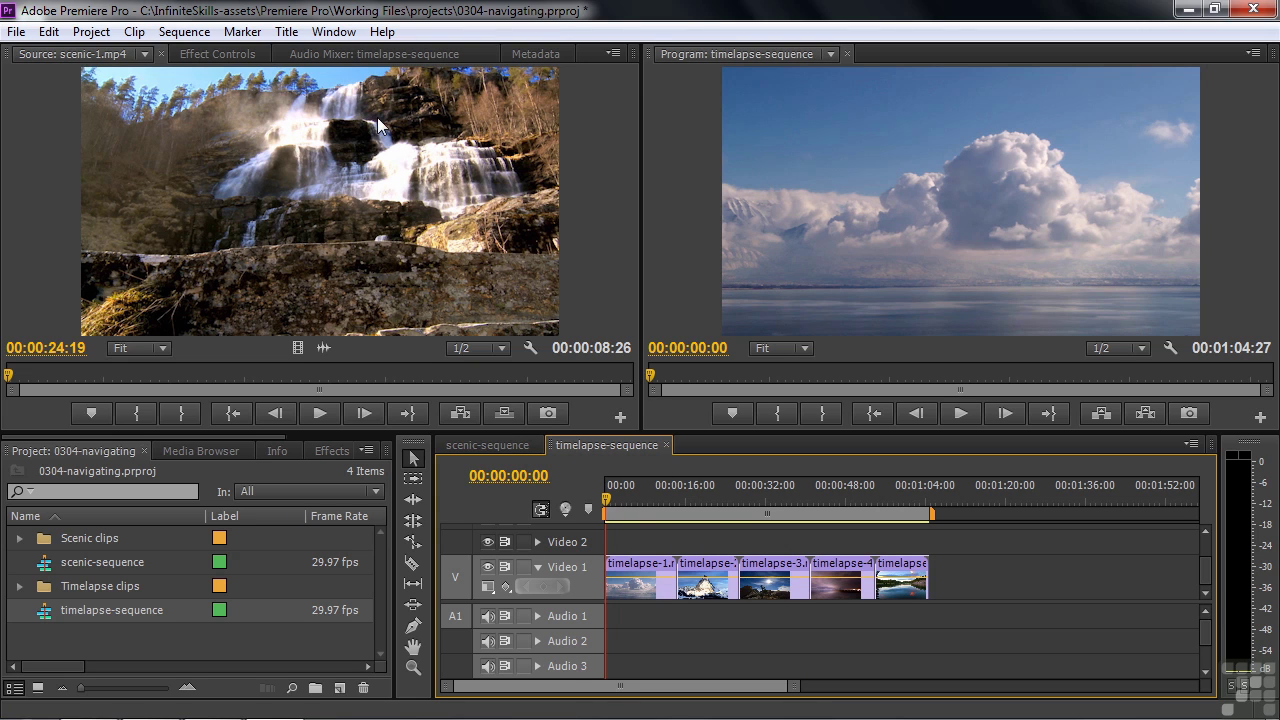
- View the Capture window with its logging options, close it, and look at the File commands
click(338, 32)
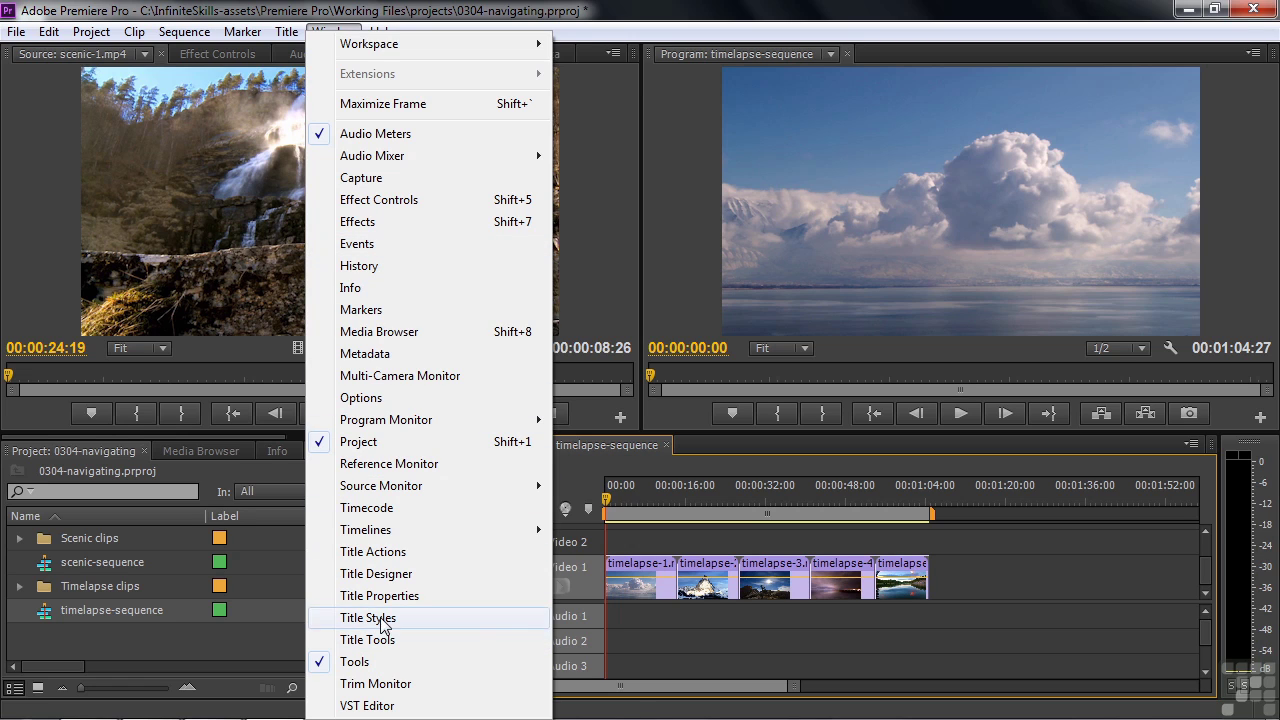
click(392, 177)
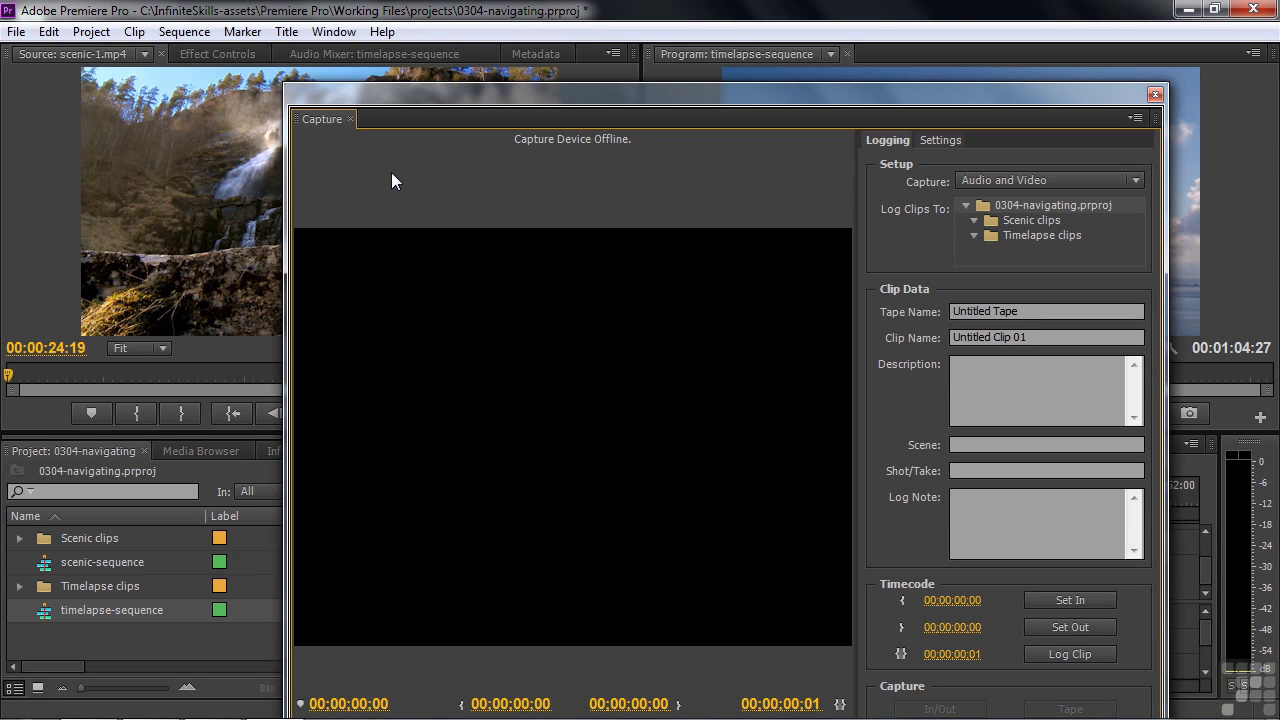
click(1155, 94)
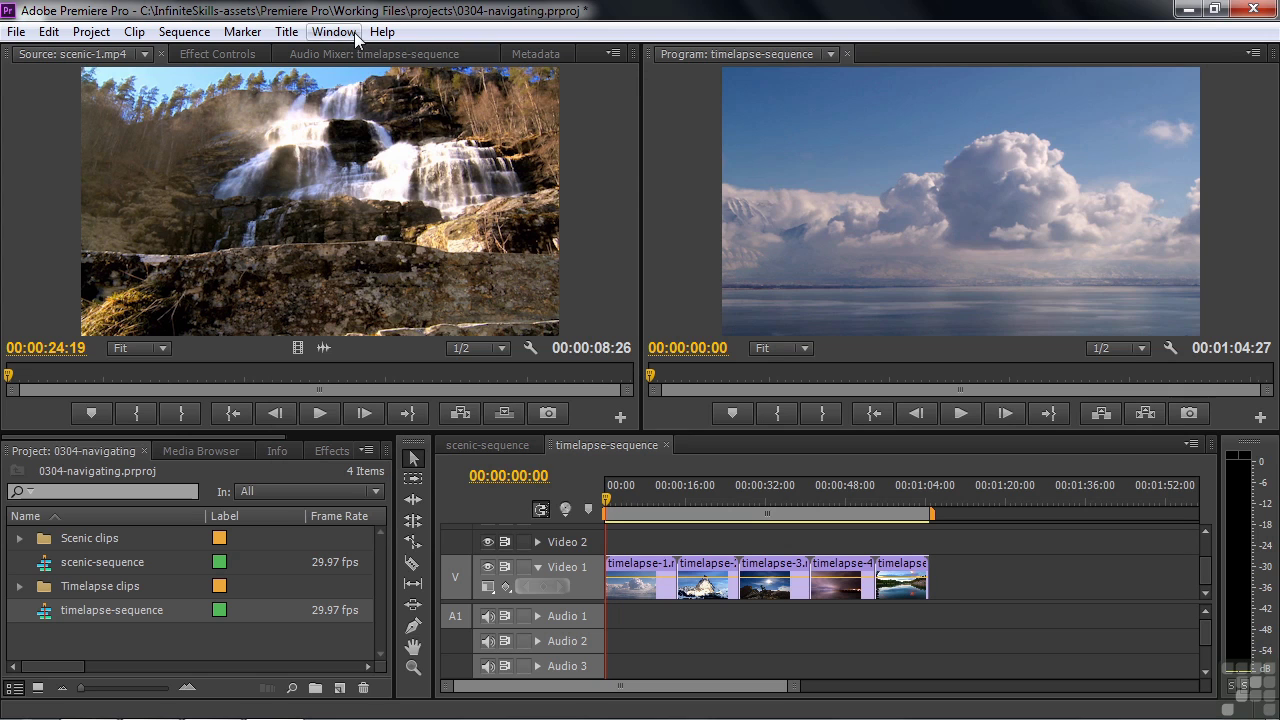
click(14, 32)
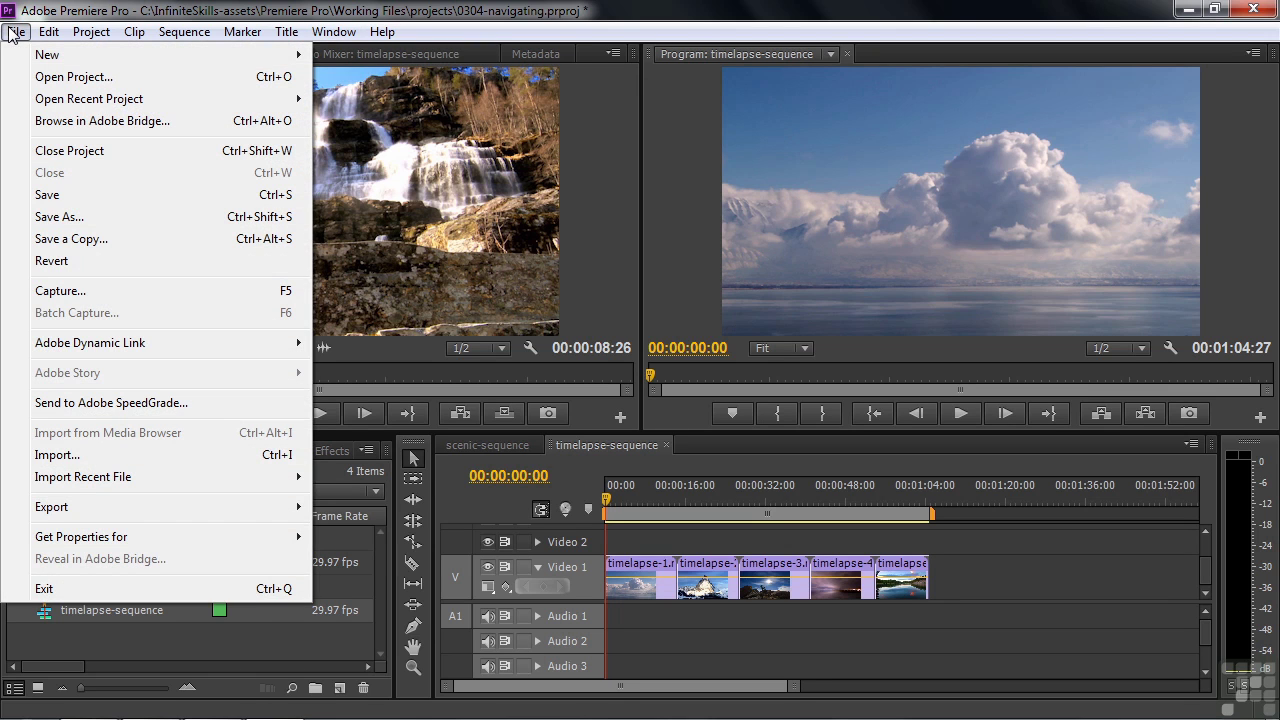
key(Escape)
- View the video scopes of timelapse-sequence in the Reference Monitor, close it, and look over the list of available panels
click(333, 32)
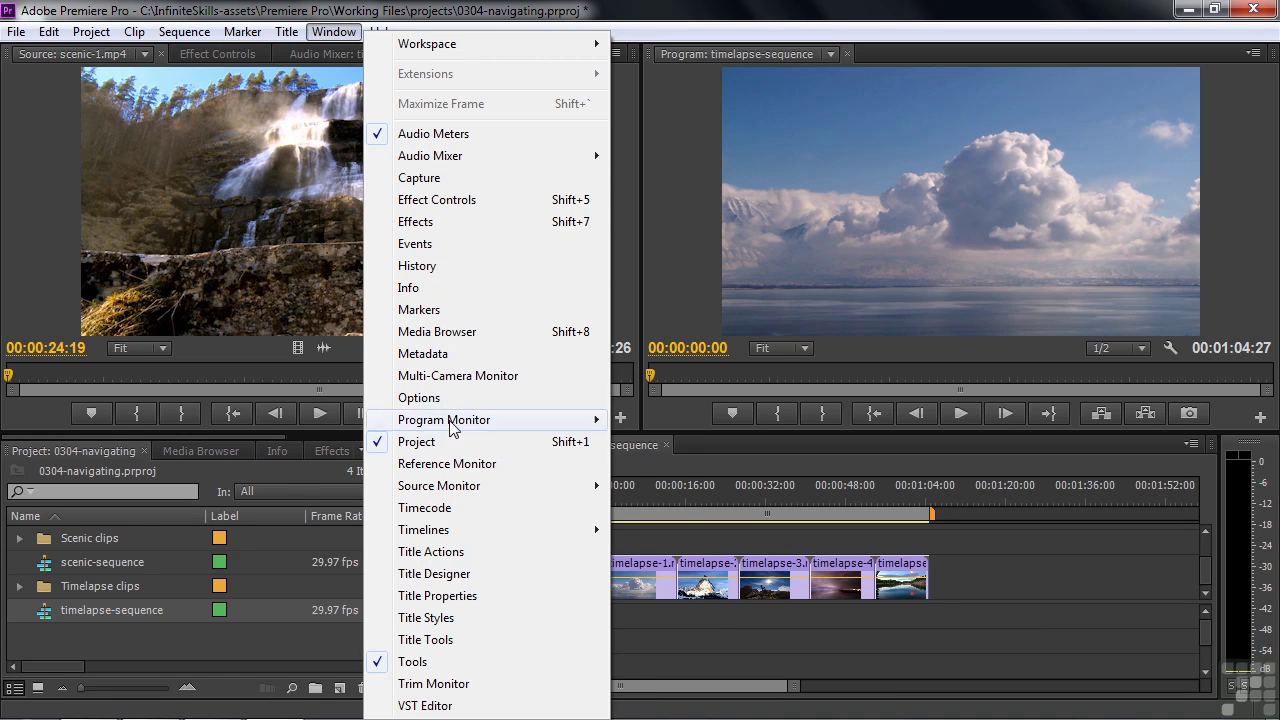
click(452, 463)
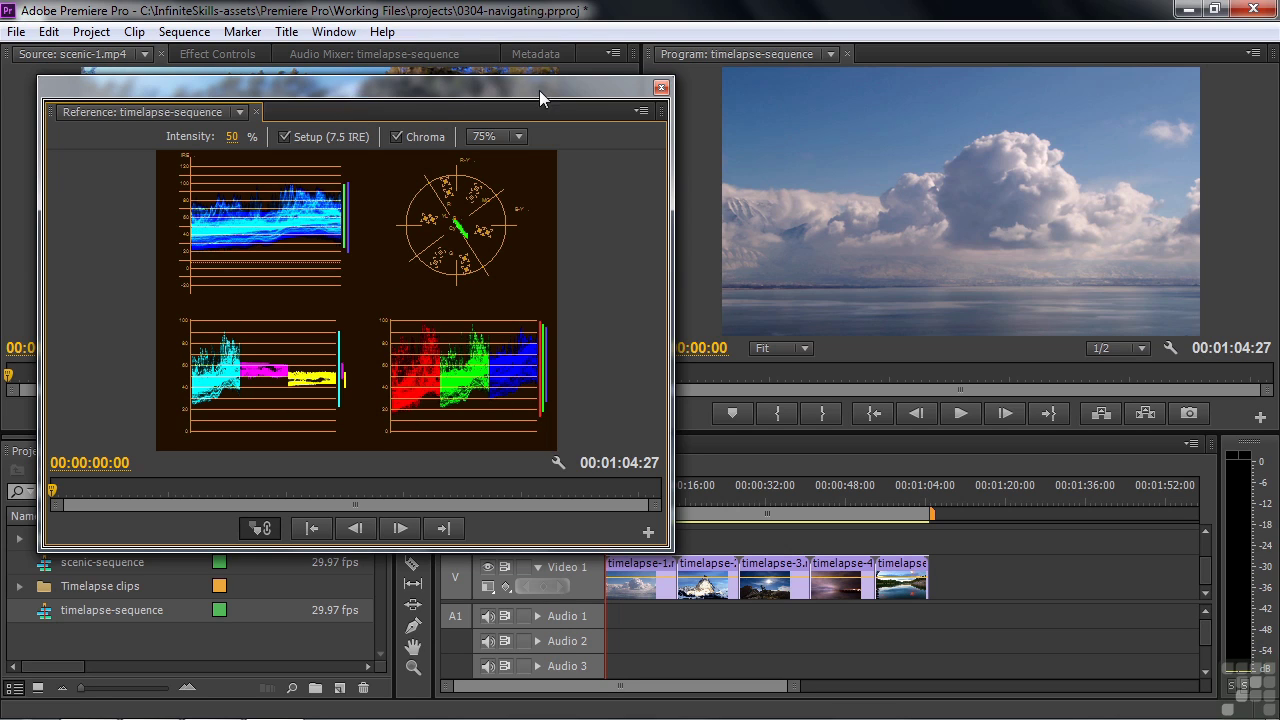
click(661, 87)
click(333, 31)
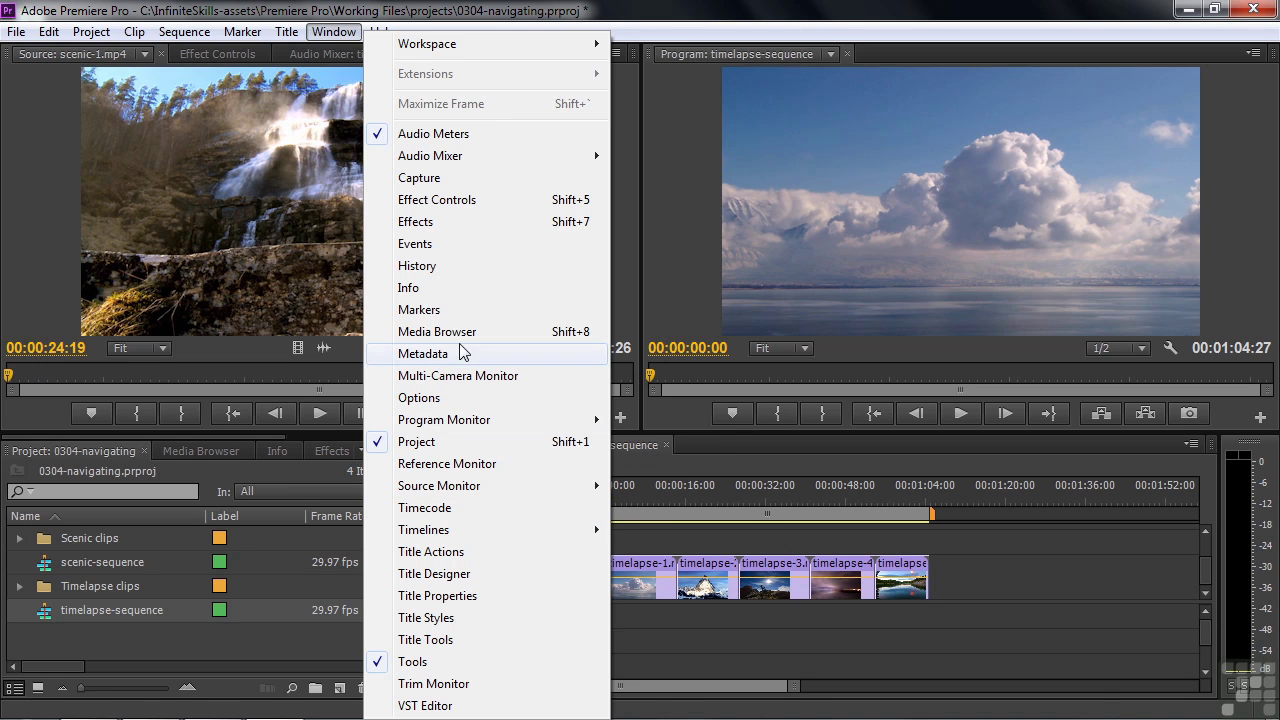
click(58, 688)
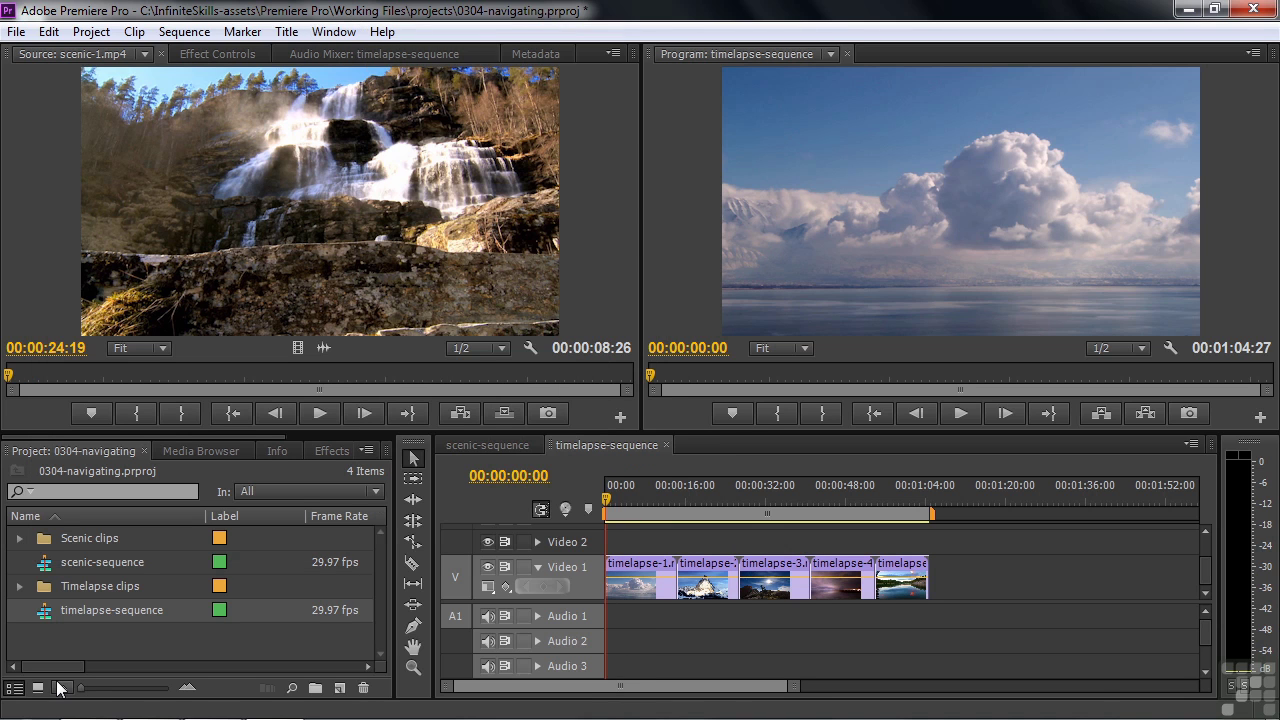